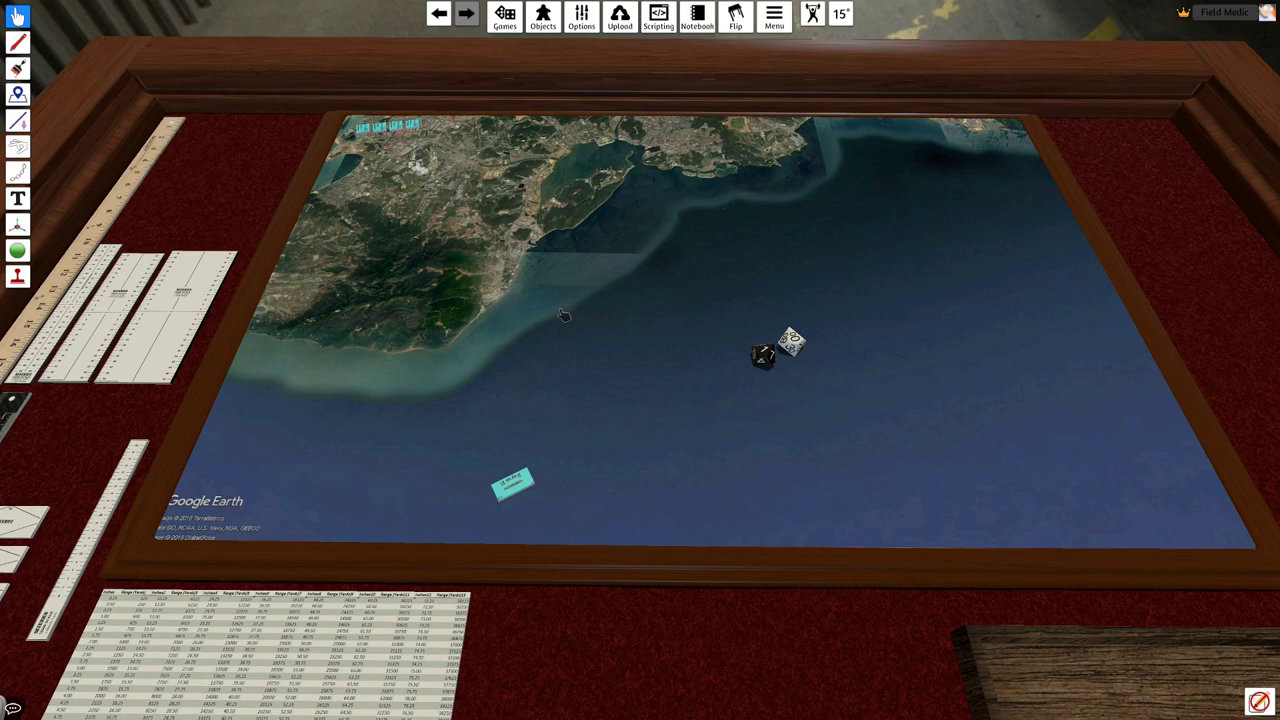
- Inspect the four Long Range Bomber counters in the map's corner and identify their squadron name
{"action": "left_click_drag", "start_coordinate": [557, 331], "coordinate": [685, 356]}
{"action": "key", "text": "a"}
{"action": "key", "text": "s"}
{"action": "scroll", "coordinate": [605, 368], "scroll_direction": "up", "scroll_amount": 3}
{"action": "scroll", "coordinate": [685, 356], "scroll_direction": "down", "scroll_amount": 5}
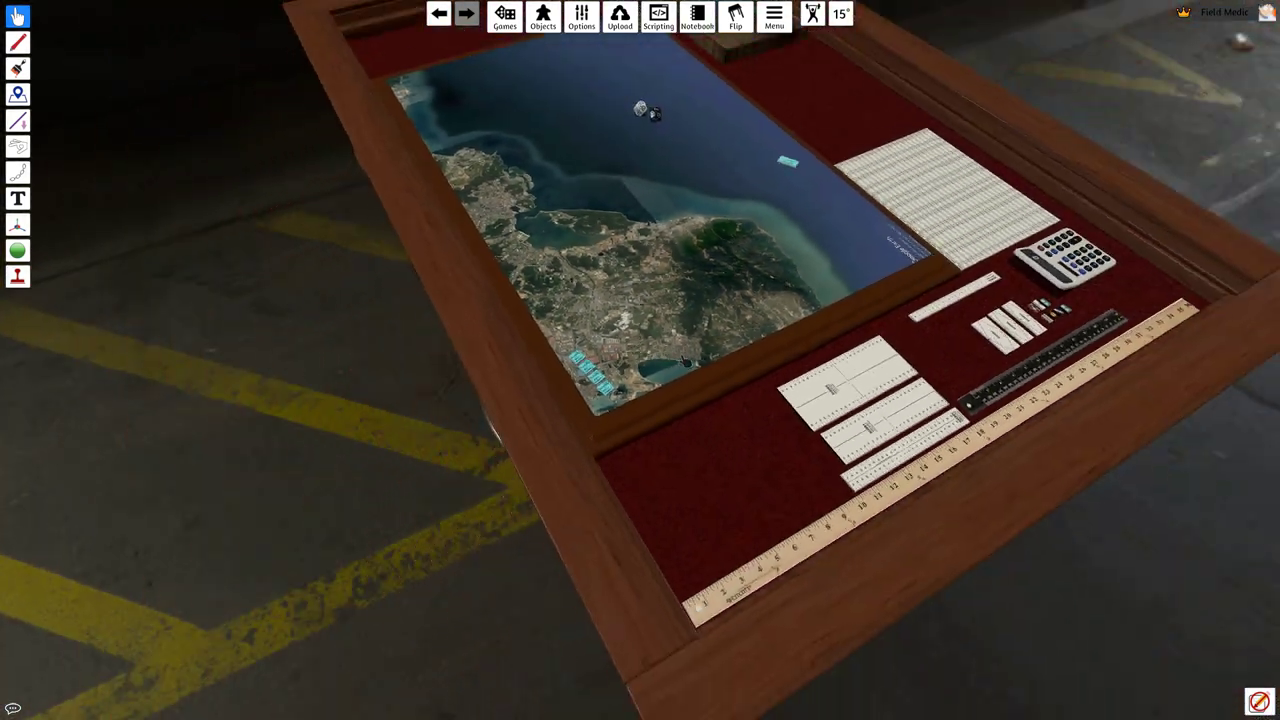
{"action": "scroll", "coordinate": [685, 355], "scroll_direction": "up", "scroll_amount": 5}
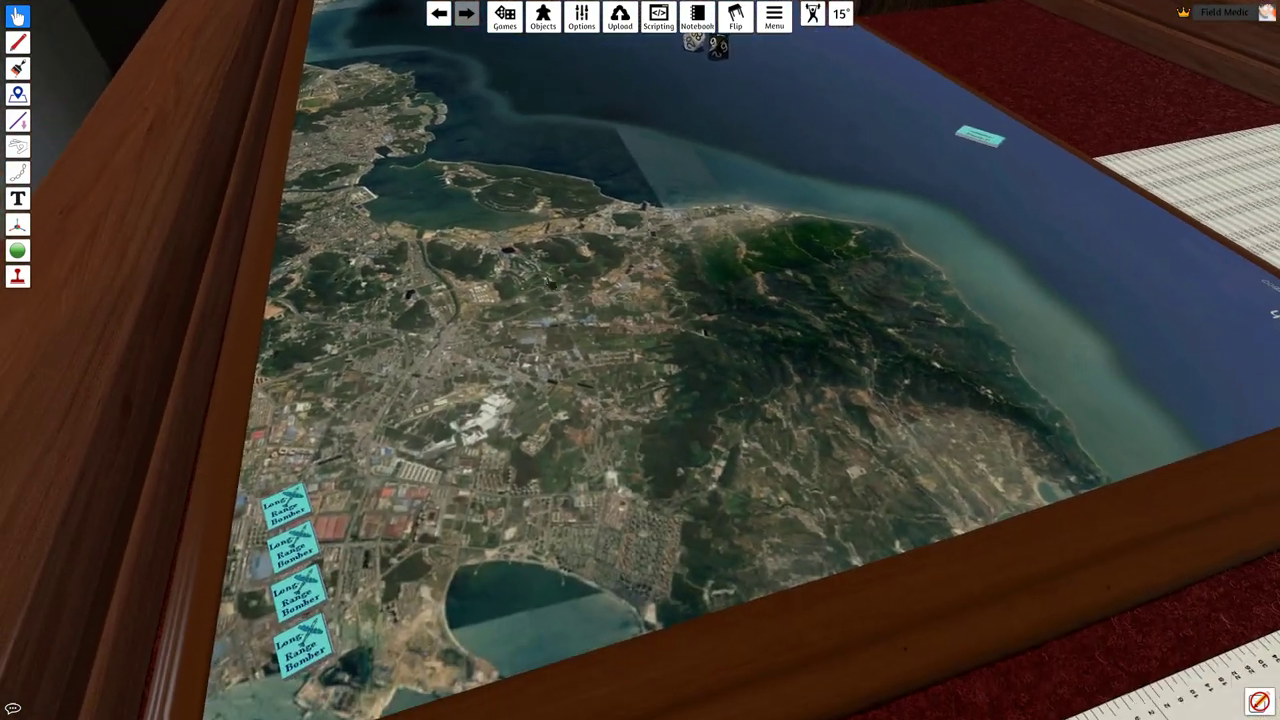
{"action": "key", "text": "s"}
{"action": "key", "text": "a"}
{"action": "key", "text": "s"}
{"action": "key", "text": "a"}
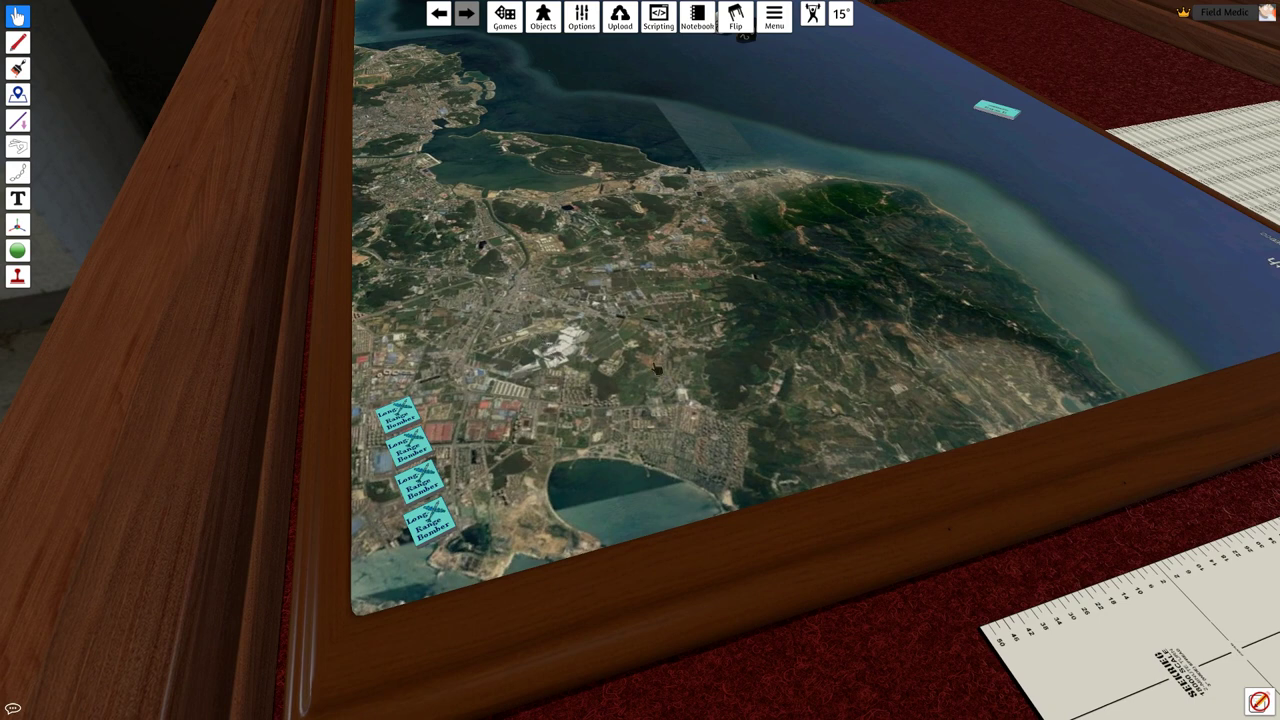
{"action": "key", "text": "s"}
{"action": "key", "text": "a"}
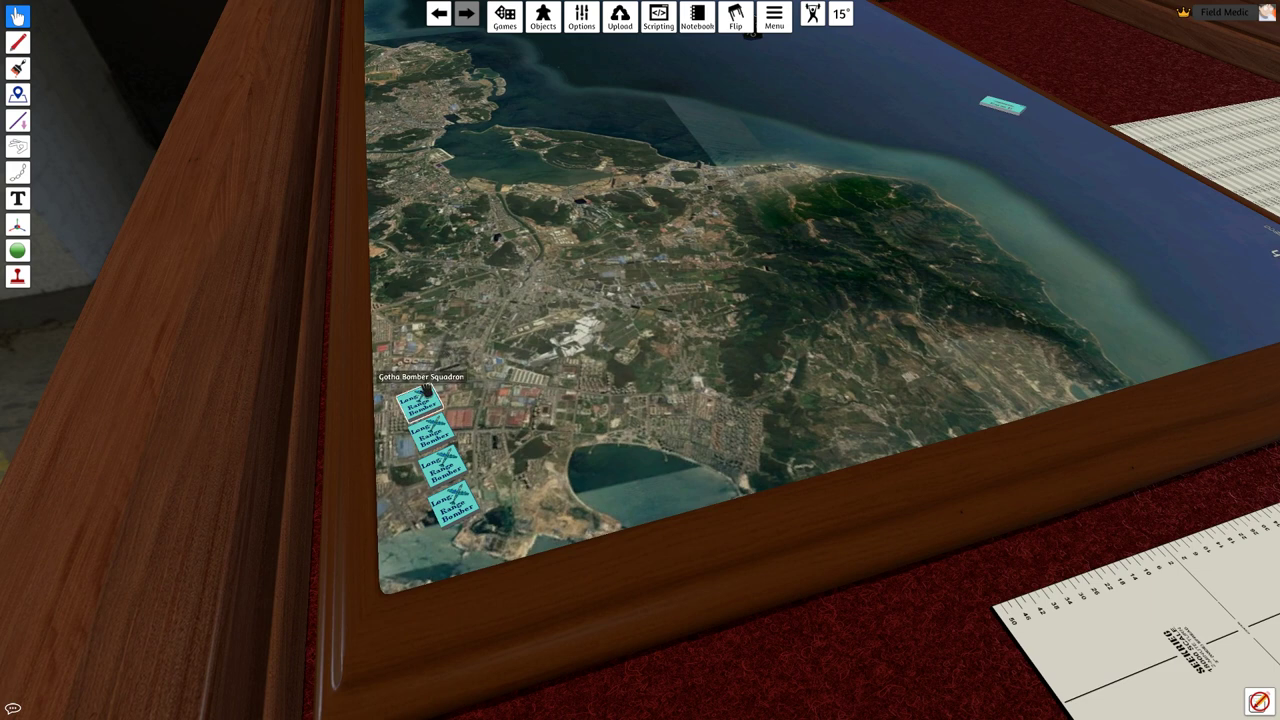
{"action": "mouse_move", "coordinate": [428, 388]}
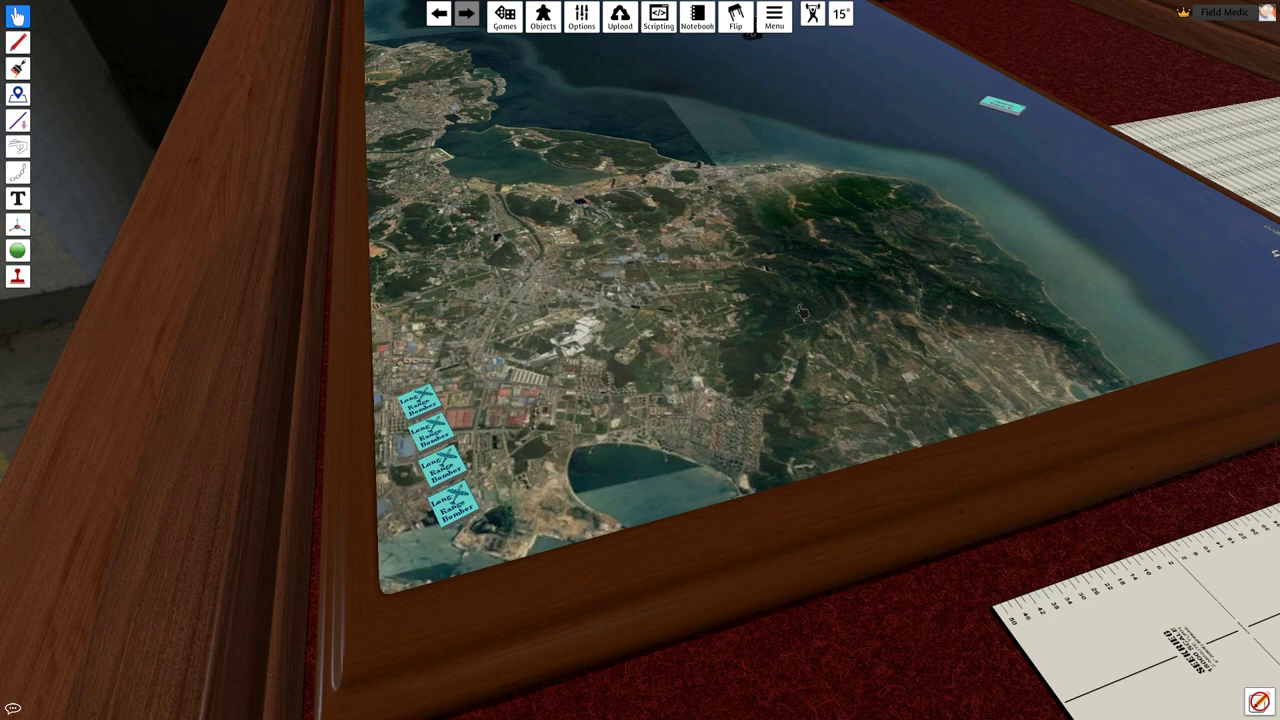
- View the coastline and open sea from the other side of the map and inspect the cyan ship counter
{"action": "left_click_drag", "start_coordinate": [906, 297], "coordinate": [712, 314]}
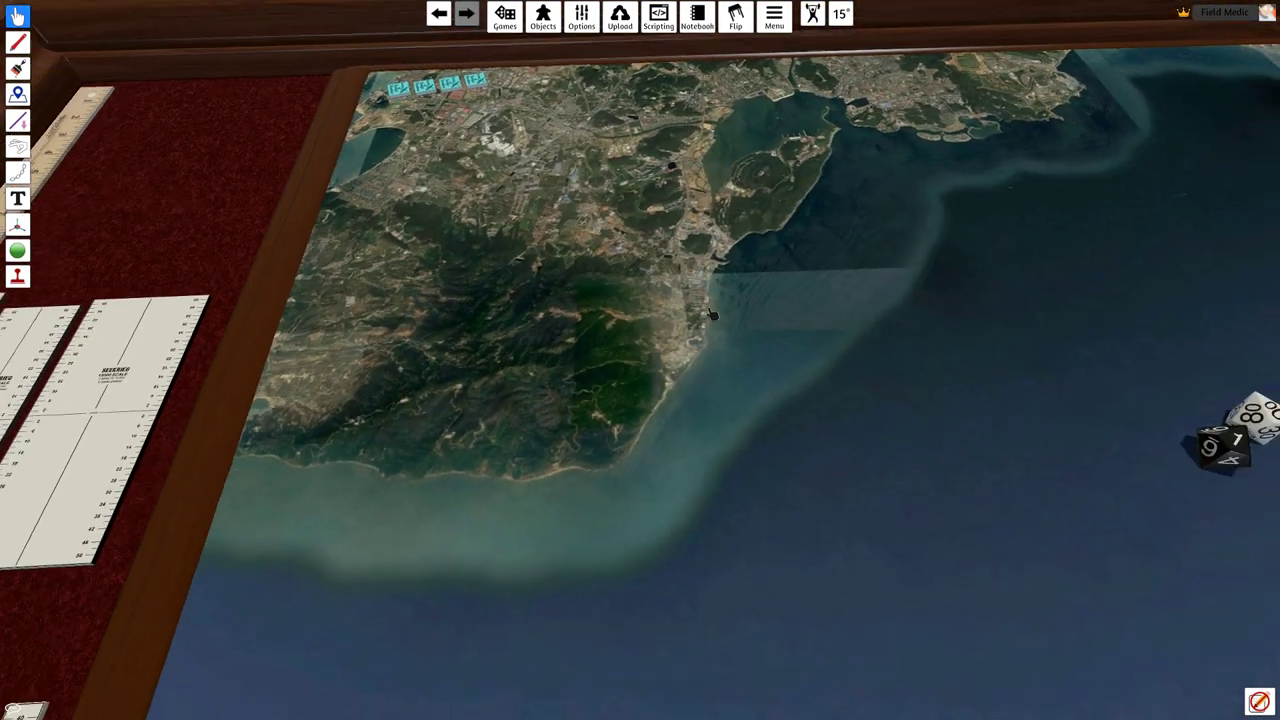
{"action": "scroll", "coordinate": [712, 313], "scroll_direction": "down", "scroll_amount": 5}
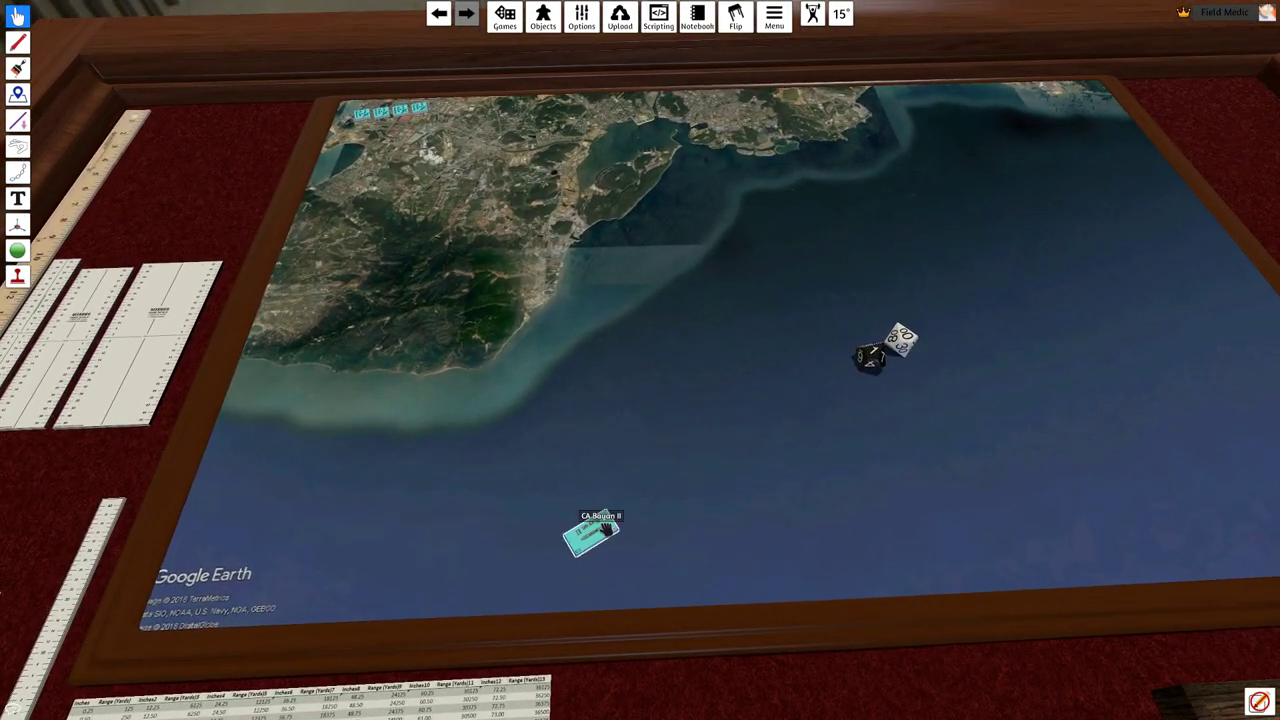
{"action": "key", "text": "alt"}
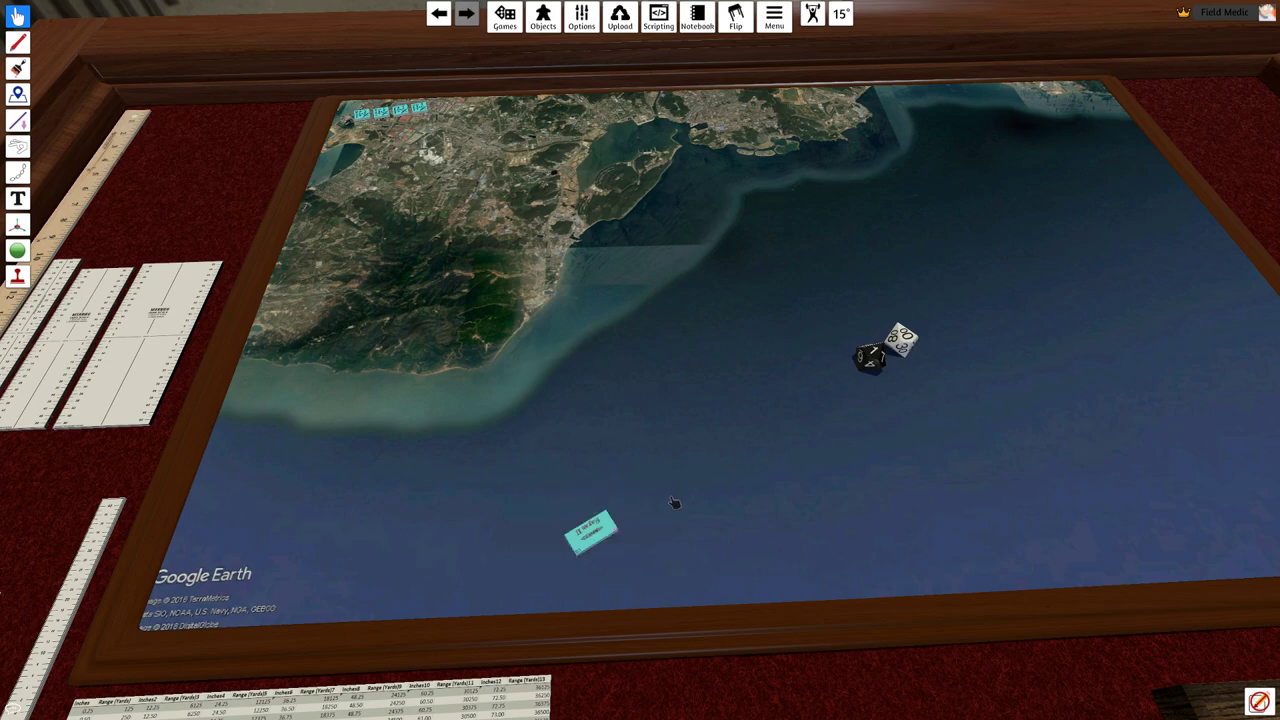
- Switch to Adobe Acrobat Reader and skim chapter 12, Air Operations, in the Seekrieg 5 rules, returning to its opening page
{"action": "key", "text": "alt+Tab"}
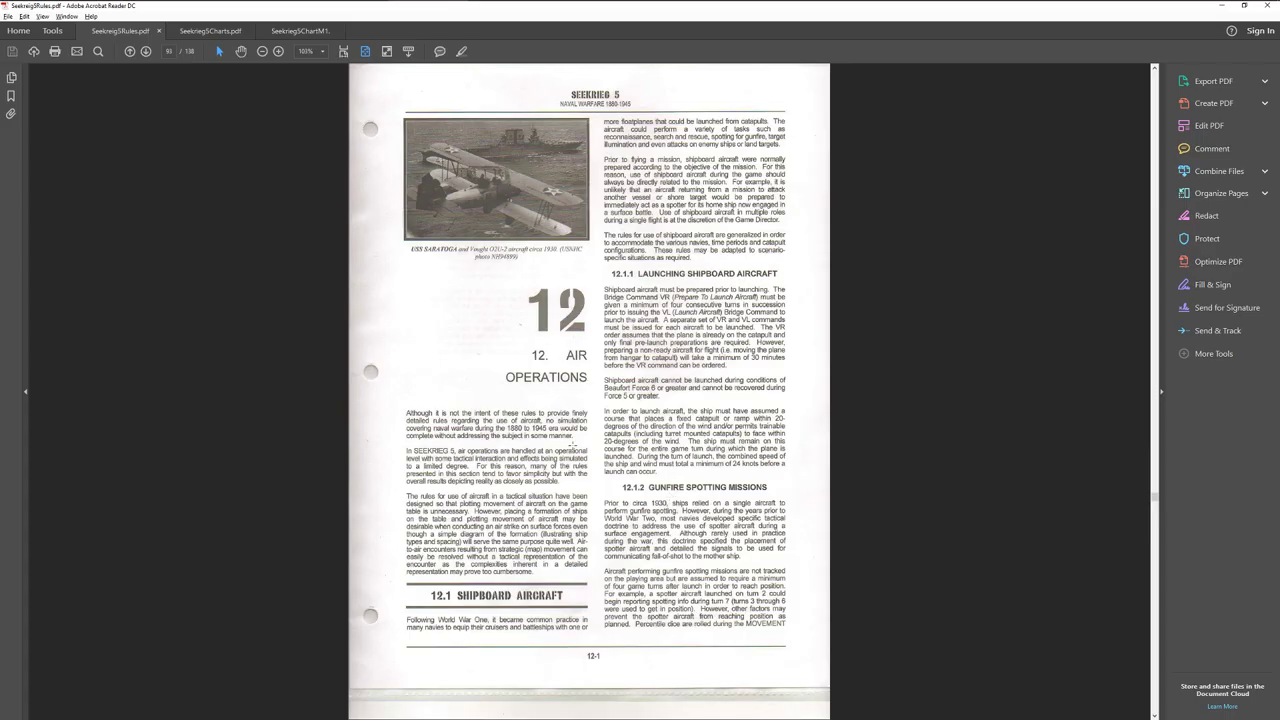
{"action": "scroll", "coordinate": [531, 315], "scroll_direction": "down", "scroll_amount": 1}
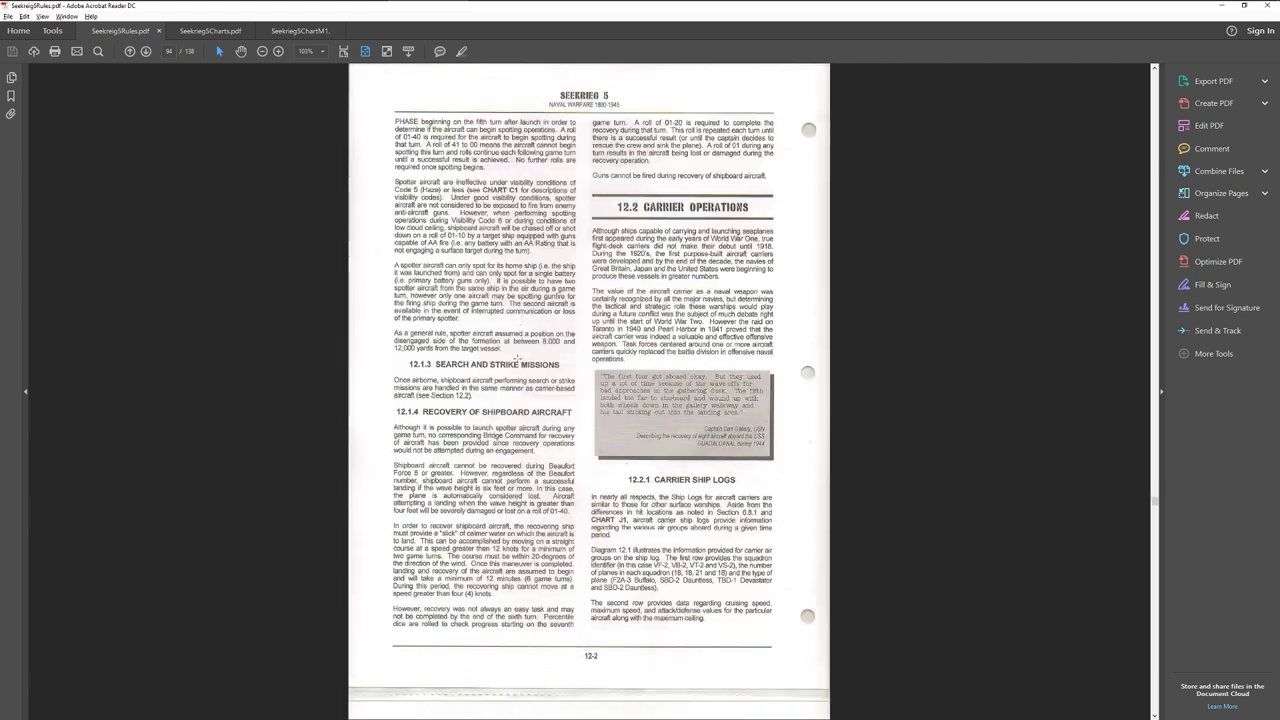
{"action": "scroll", "coordinate": [531, 315], "scroll_direction": "down", "scroll_amount": 1}
{"action": "scroll", "coordinate": [590, 353], "scroll_direction": "down", "scroll_amount": 1}
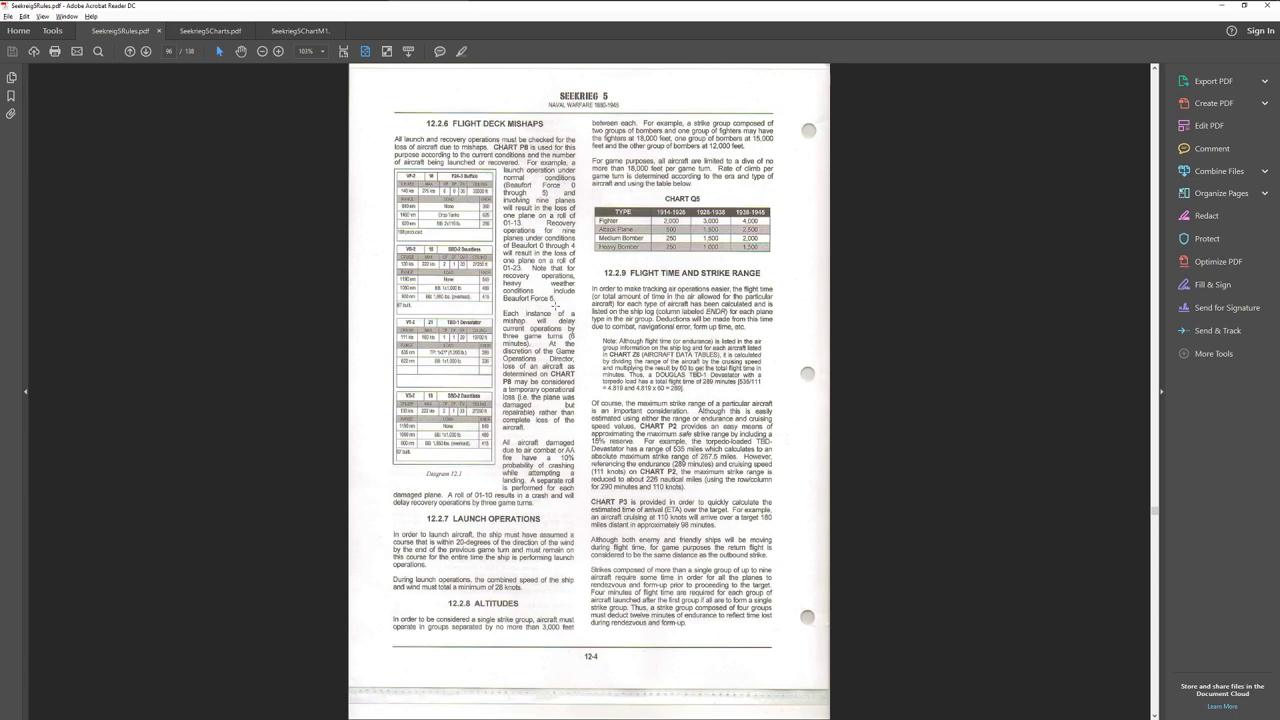
{"action": "scroll", "coordinate": [553, 303], "scroll_direction": "down", "scroll_amount": 1}
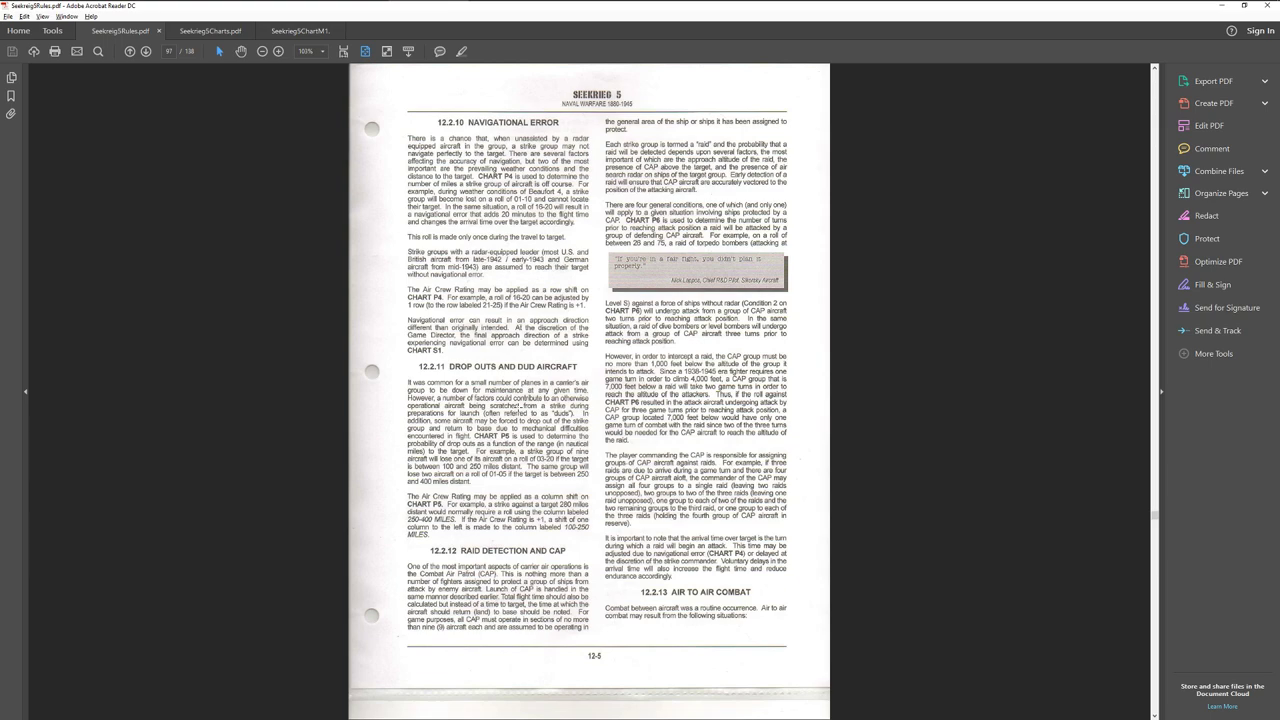
{"action": "scroll", "coordinate": [522, 405], "scroll_direction": "down", "scroll_amount": 6}
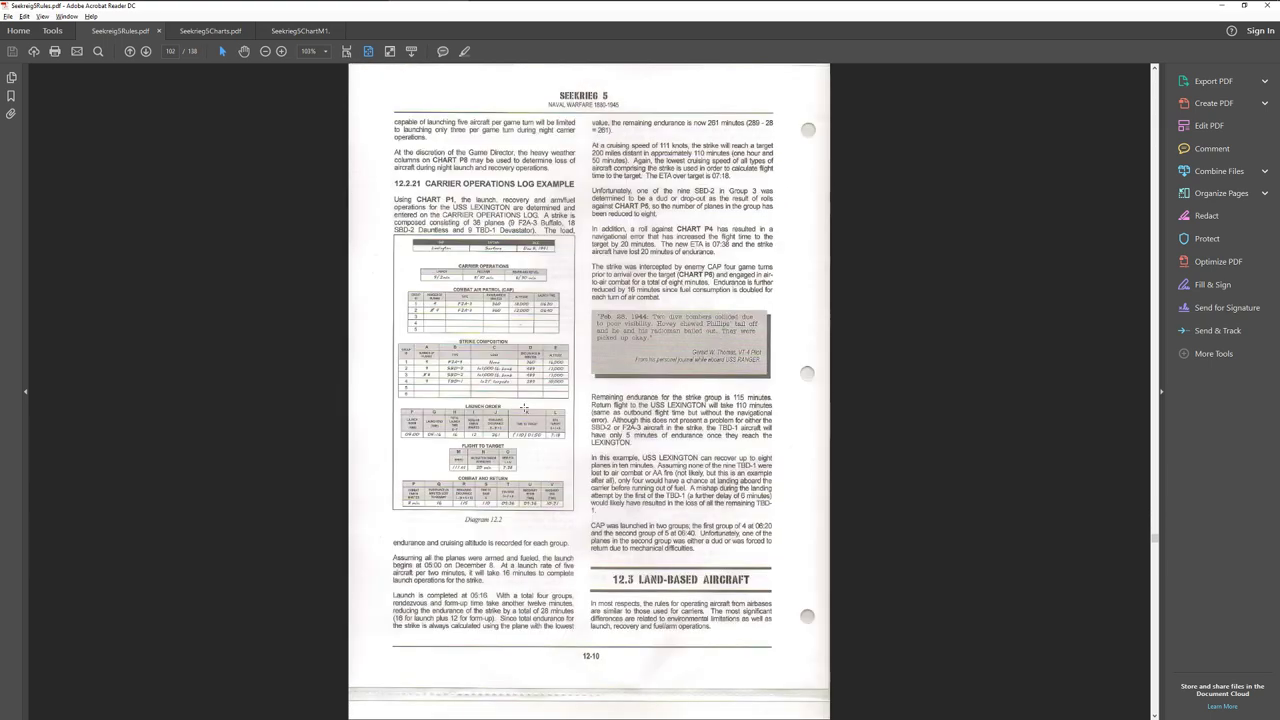
{"action": "scroll", "coordinate": [522, 410], "scroll_direction": "up", "scroll_amount": 7}
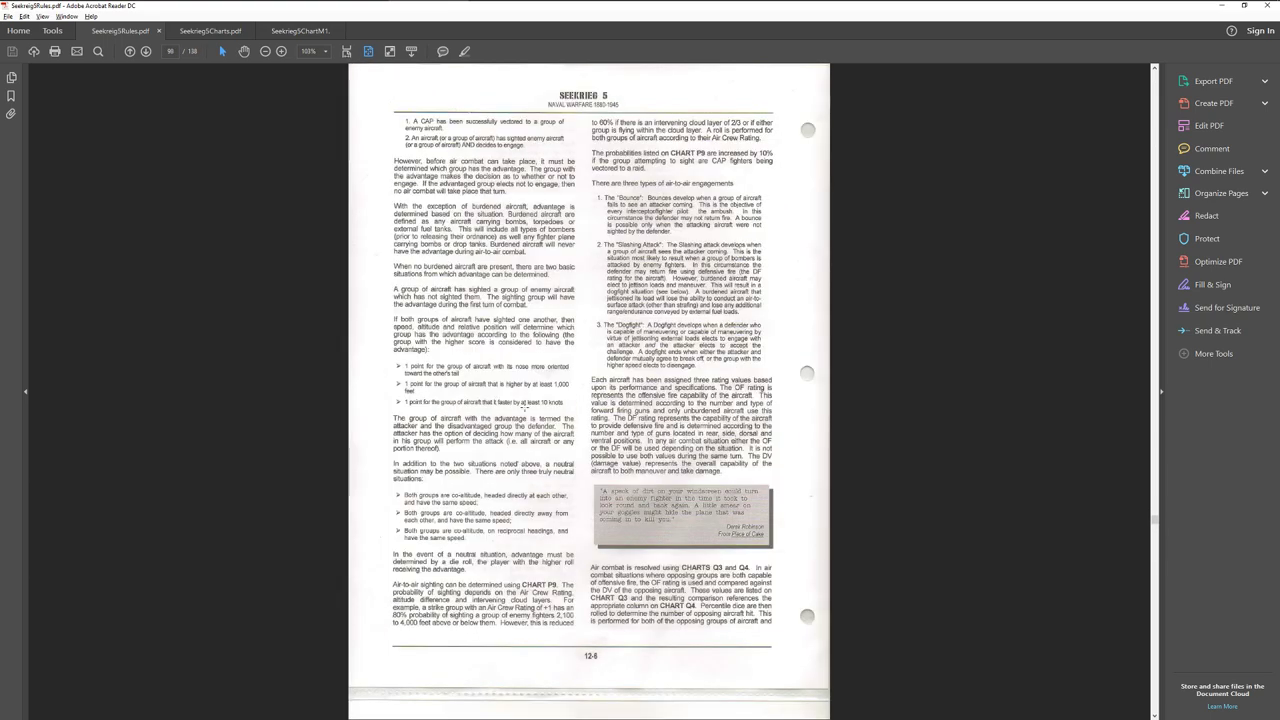
{"action": "scroll", "coordinate": [522, 410], "scroll_direction": "up", "scroll_amount": 5}
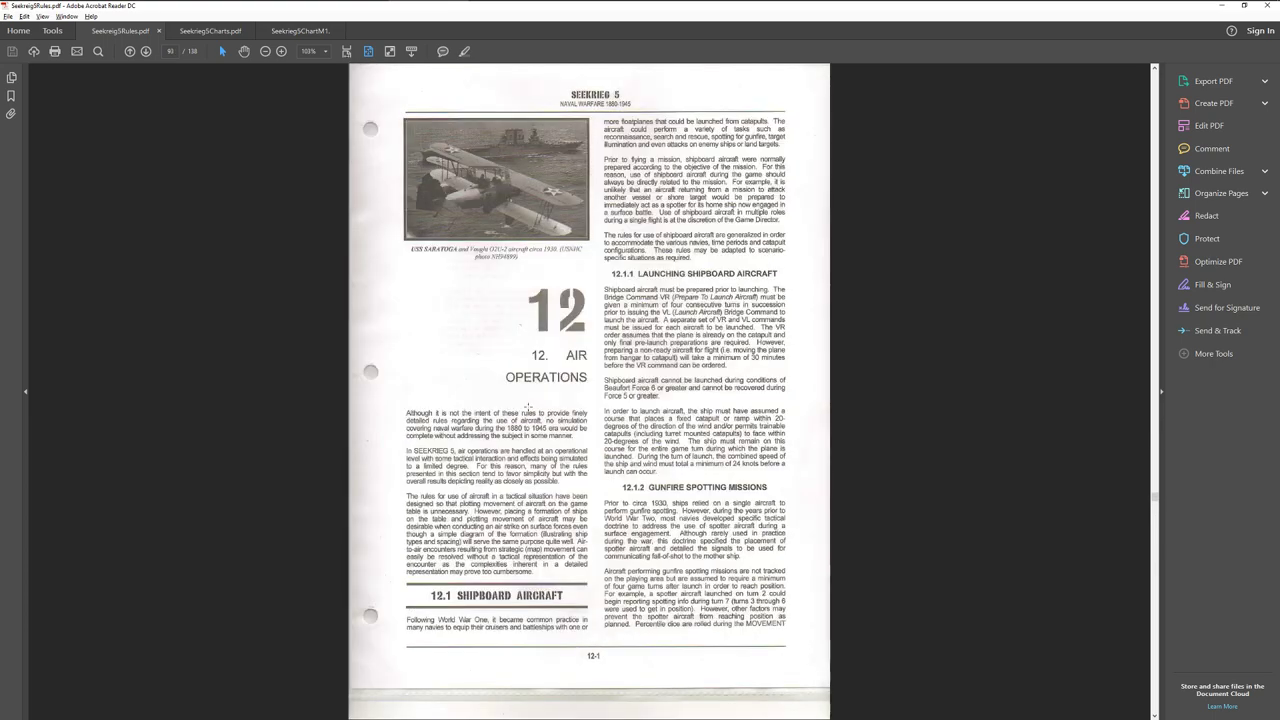
- Open the Seekrieg 5 charts PDF and find the page with the AA factor and air-to-air combat charts
{"action": "left_click", "coordinate": [243, 31]}
{"action": "scroll", "coordinate": [347, 290], "scroll_direction": "down", "scroll_amount": 2}
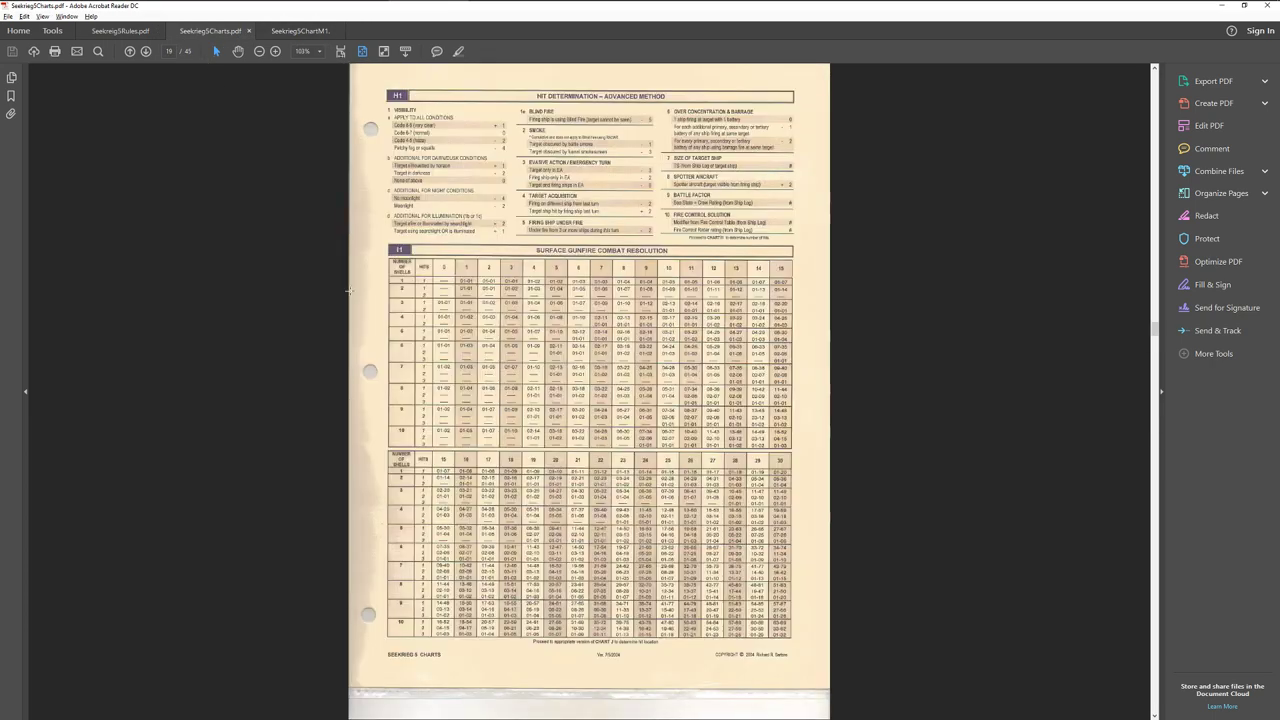
{"action": "scroll", "coordinate": [335, 288], "scroll_direction": "down", "scroll_amount": 9}
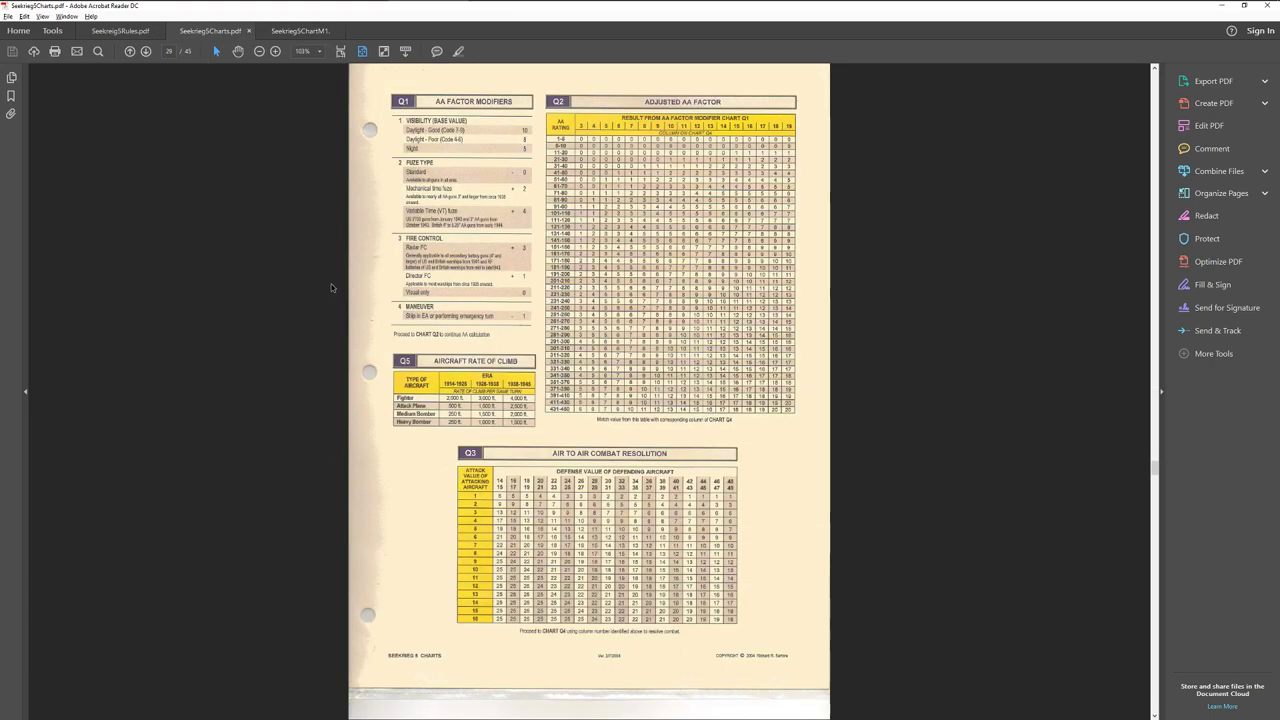
{"action": "scroll", "coordinate": [331, 288], "scroll_direction": "down", "scroll_amount": 1}
{"action": "scroll", "coordinate": [331, 288], "scroll_direction": "up", "scroll_amount": 2}
- Switch to the SeekreigHelper spreadsheet in Opera, reposition its window and check the airfield entry on the Air Operations sheet
{"action": "key", "text": "alt+Tab"}
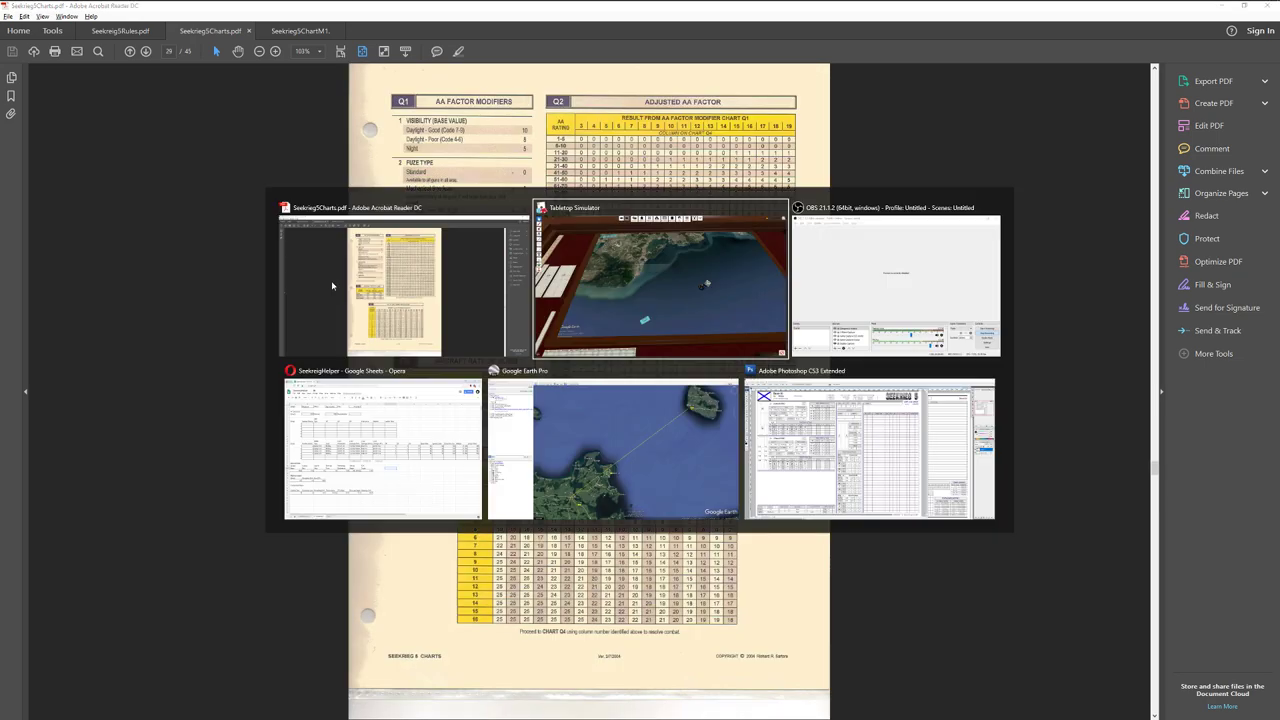
{"action": "left_click", "coordinate": [450, 446]}
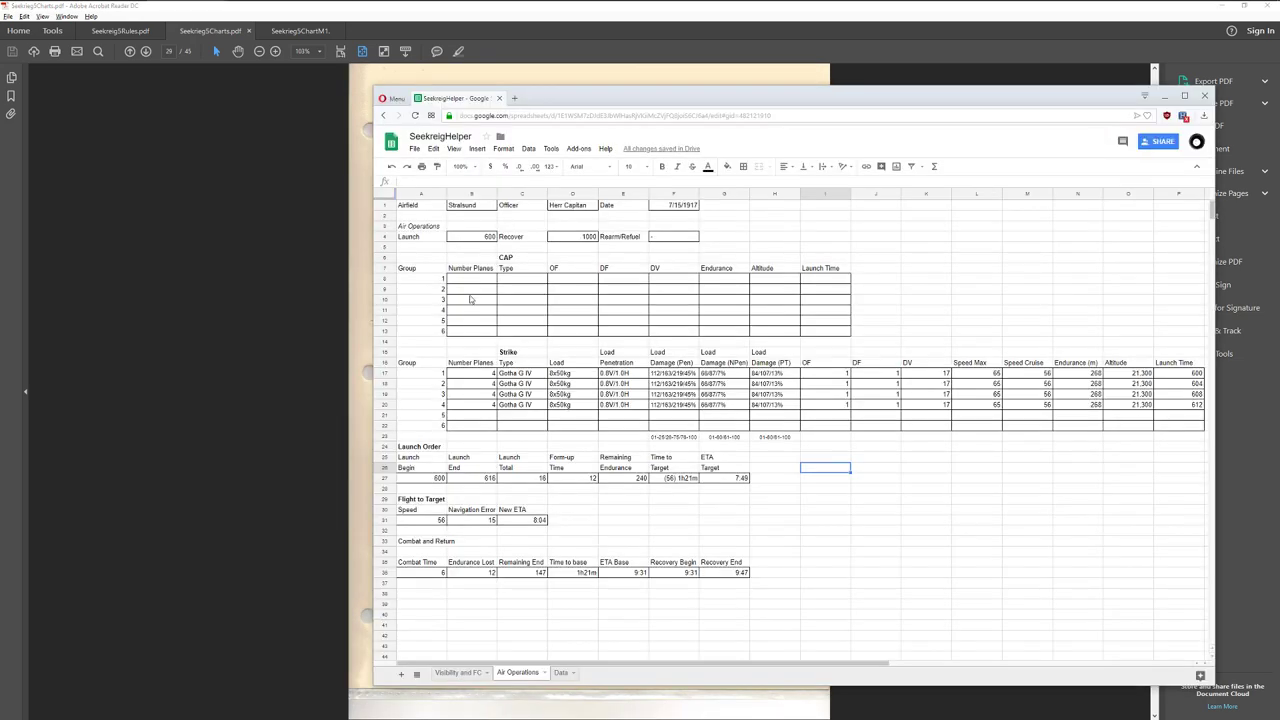
{"action": "left_click_drag", "start_coordinate": [614, 101], "coordinate": [500, 77]}
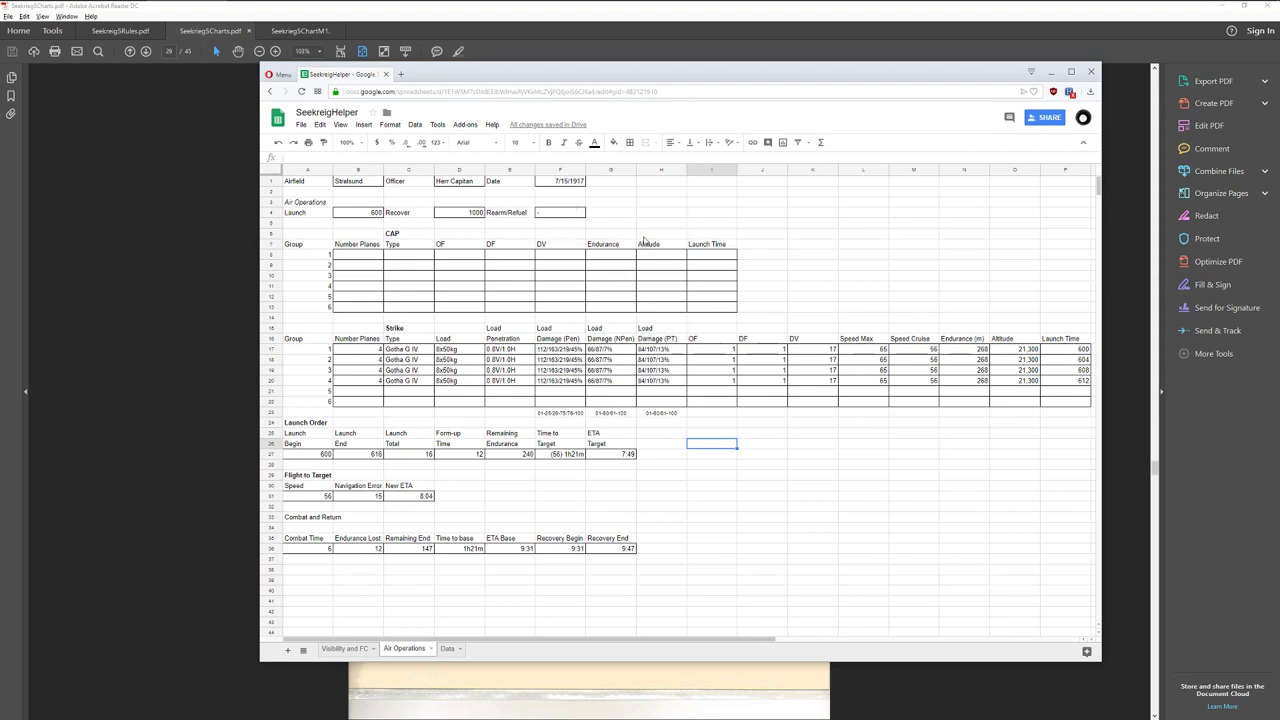
{"action": "left_click", "coordinate": [658, 205]}
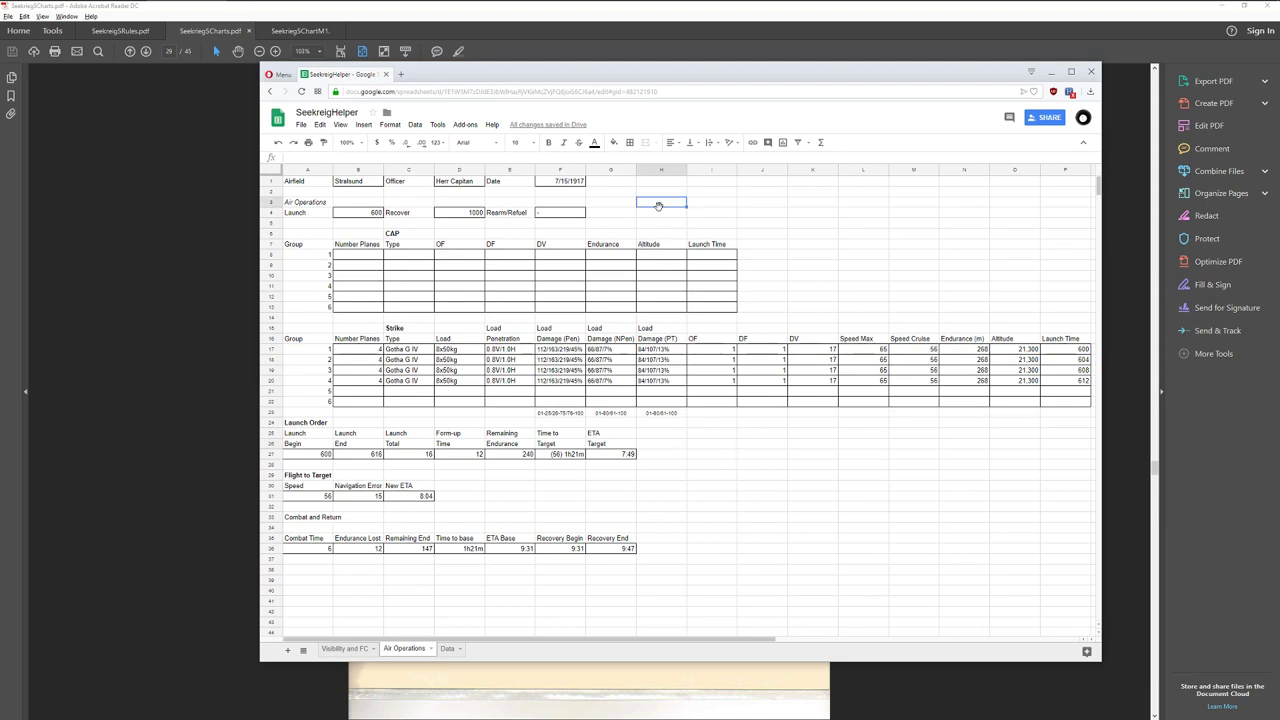
{"action": "left_click", "coordinate": [372, 190]}
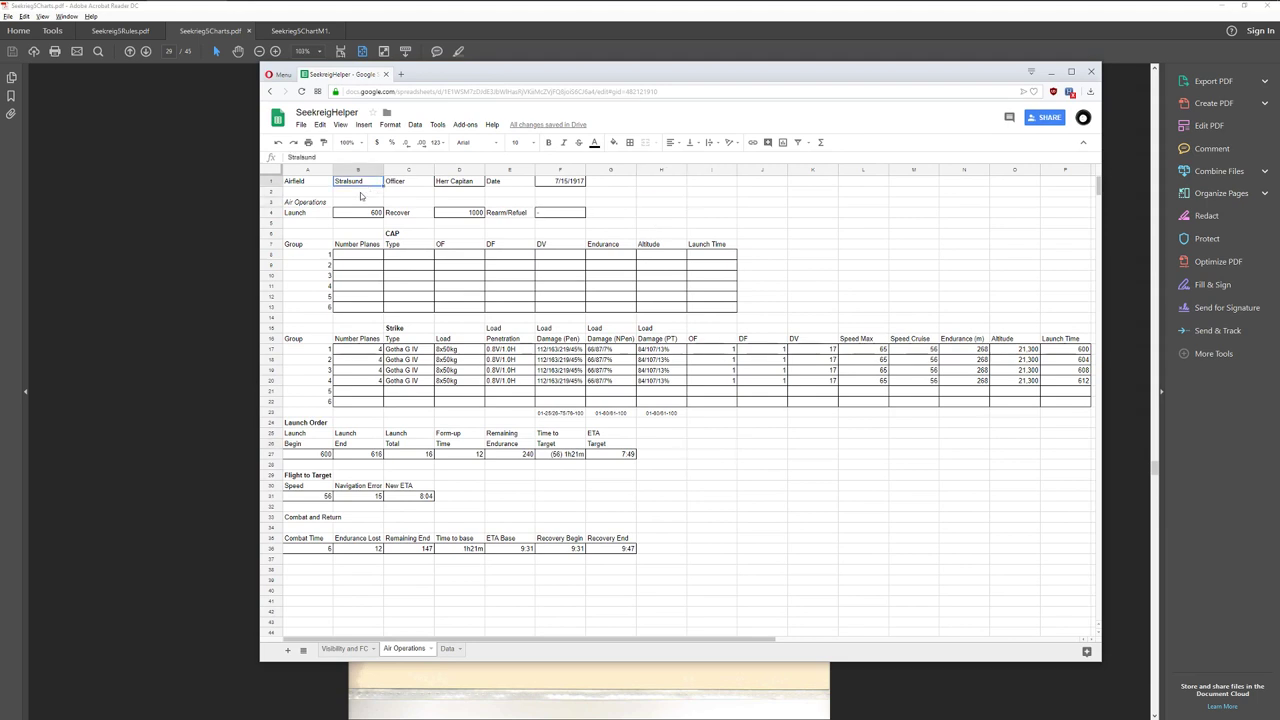
- Switch to Google Earth Pro, check the ruler distance from Stralsund to Rønne, and return to the spreadsheet
{"action": "key", "text": "alt+Tab"}
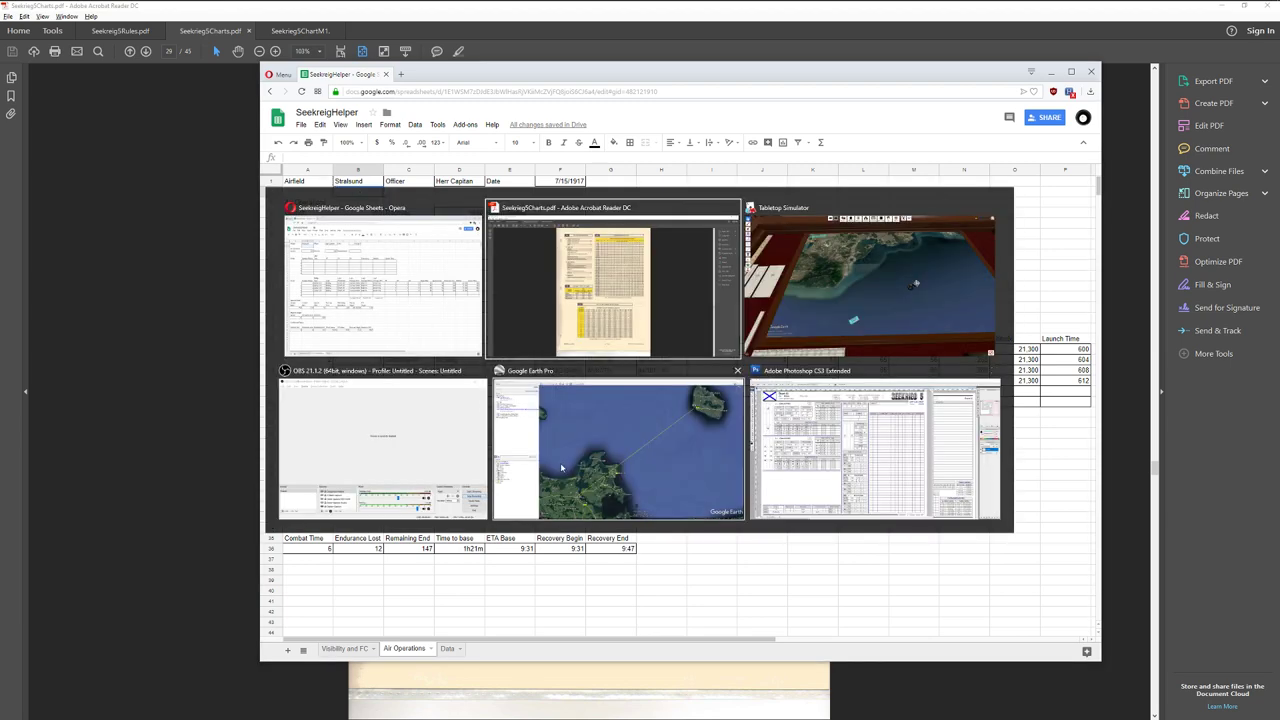
{"action": "left_click", "coordinate": [631, 386]}
{"action": "scroll", "coordinate": [631, 386], "scroll_direction": "down", "scroll_amount": 3}
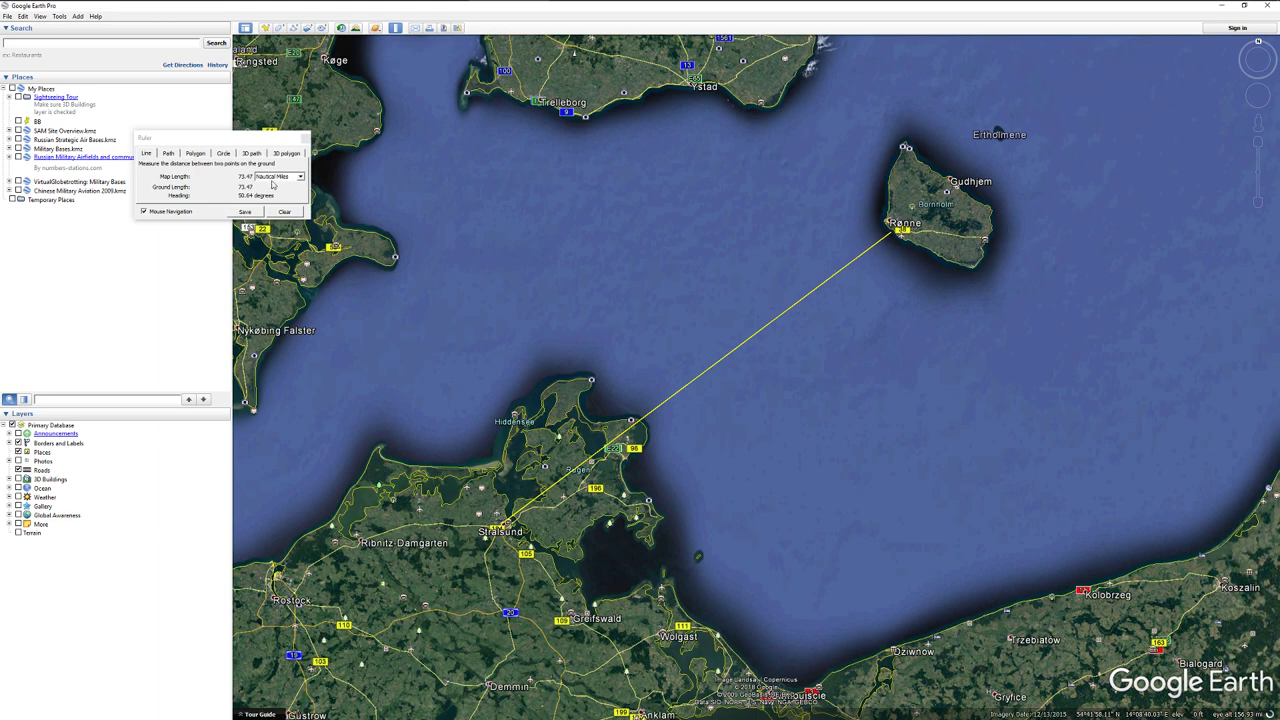
{"action": "left_click", "coordinate": [1221, 5]}
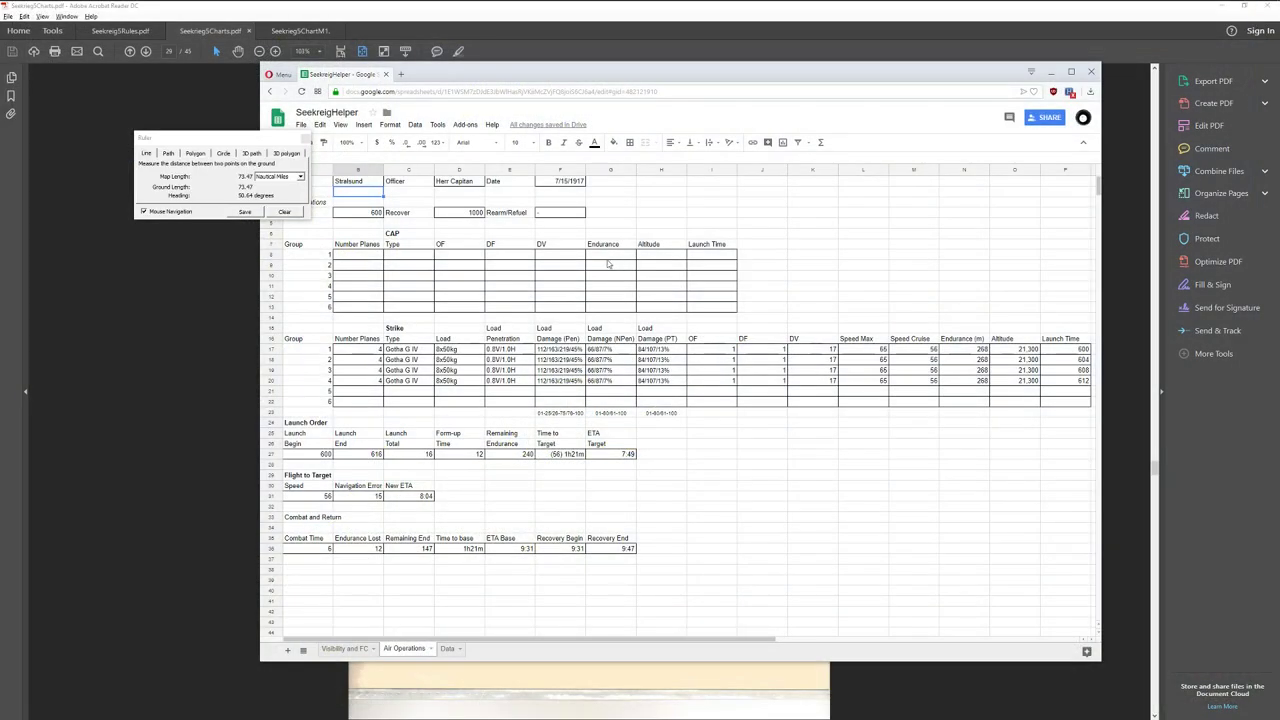
- Review the airfield, officer and date entries, plus the launch, recover and rearm/refuel values on the Air Operations sheet
{"action": "left_click", "coordinate": [437, 204]}
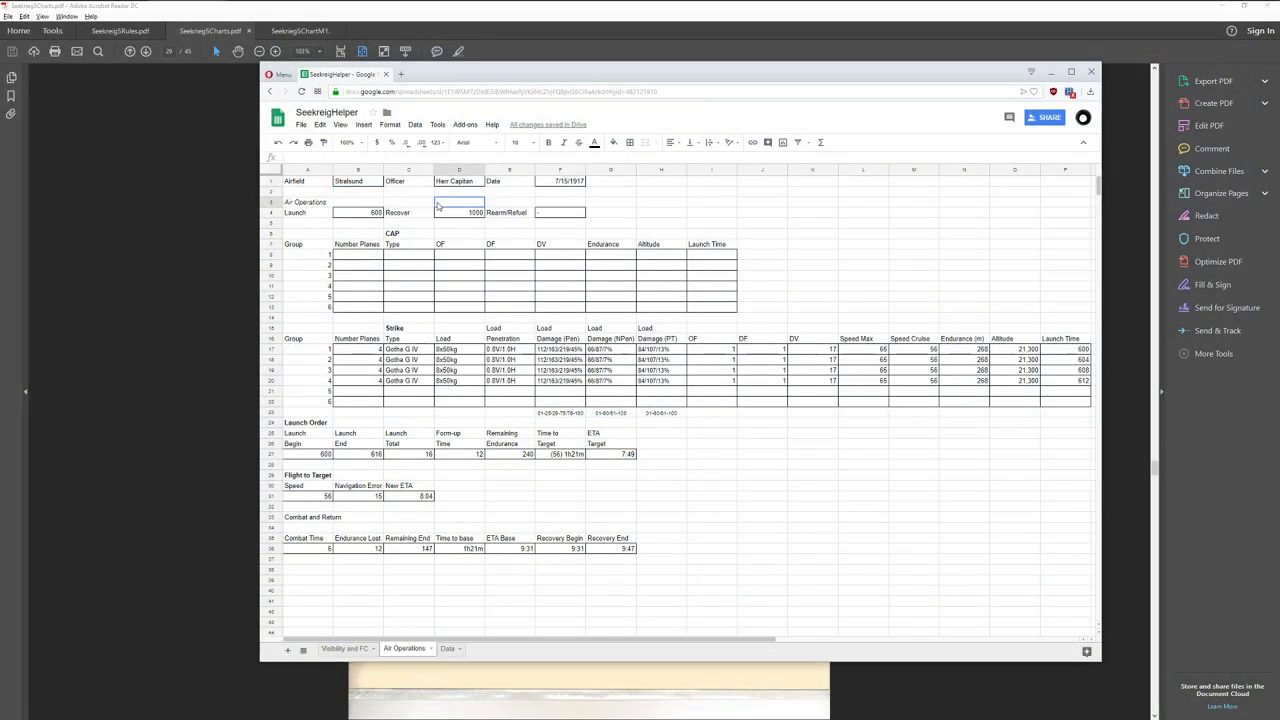
{"action": "left_click", "coordinate": [361, 187]}
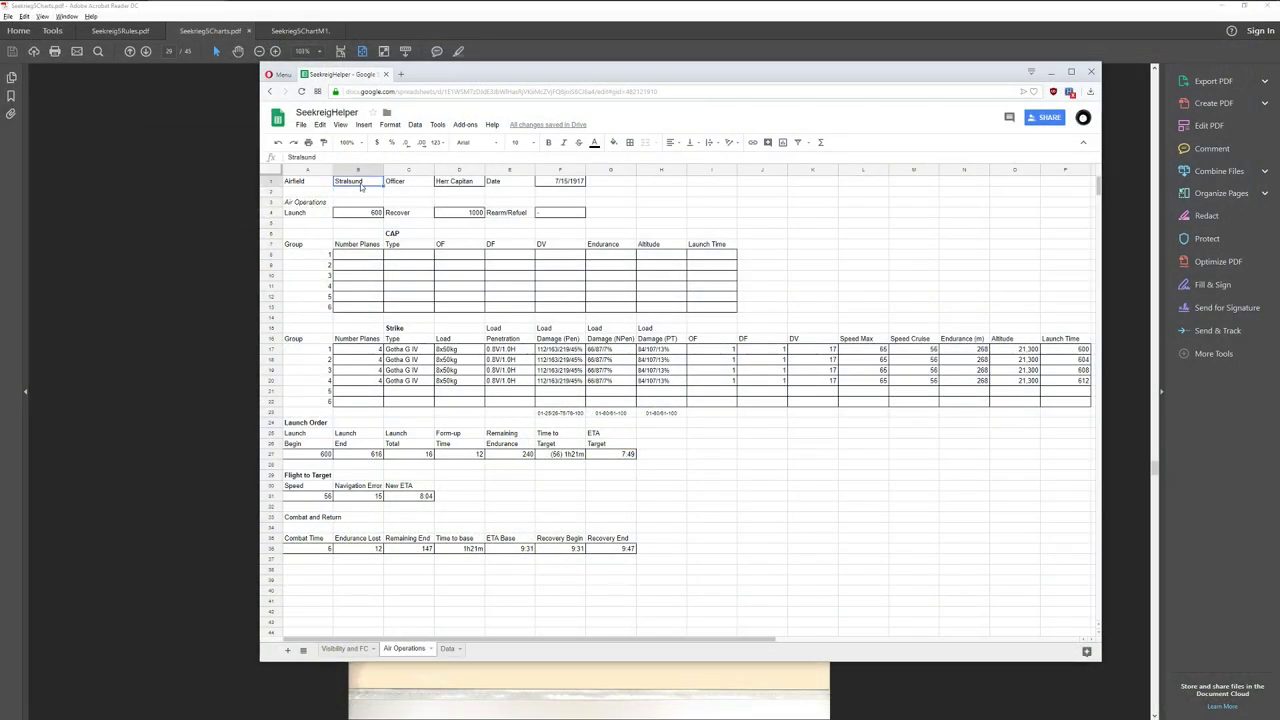
{"action": "left_click", "coordinate": [465, 185]}
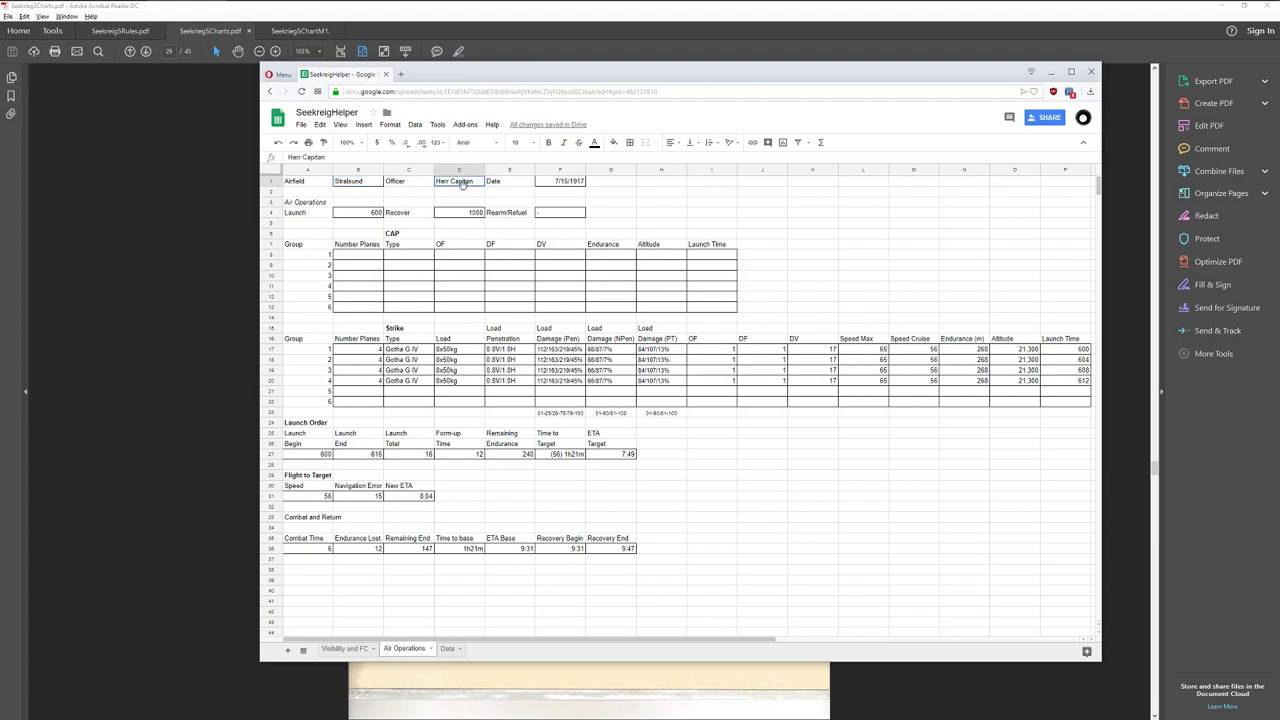
{"action": "left_click", "coordinate": [570, 184]}
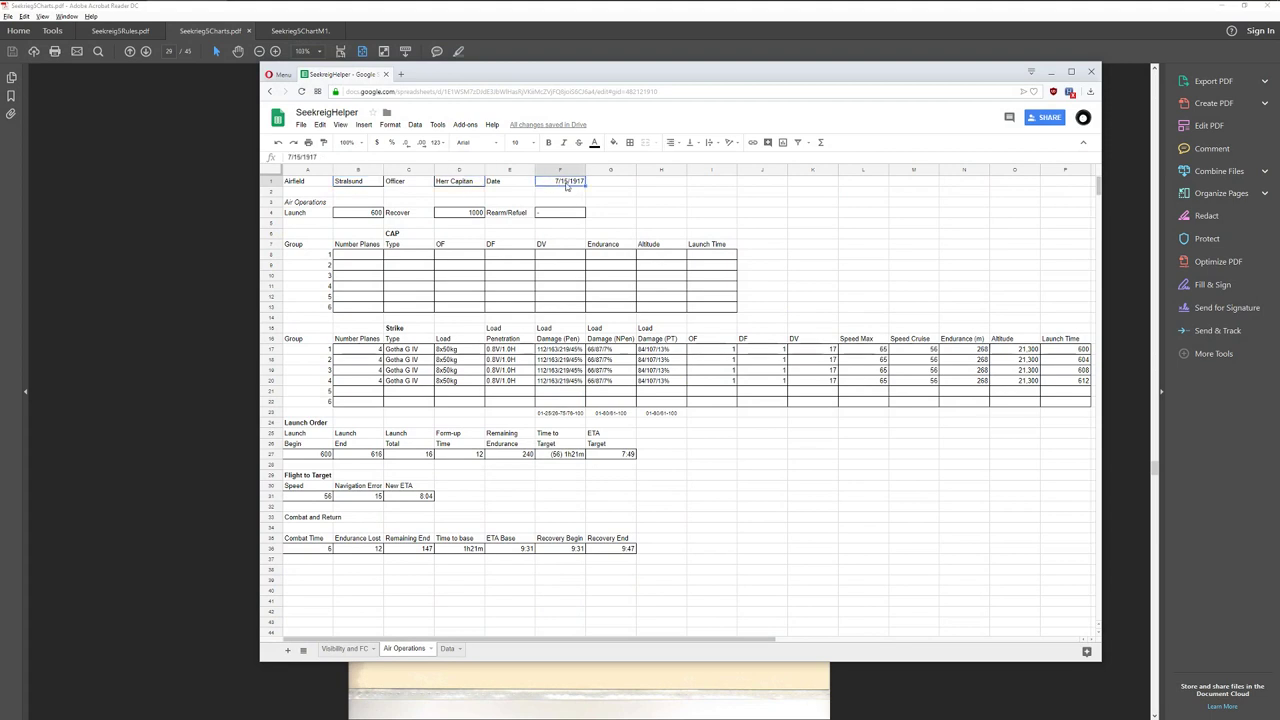
{"action": "left_click", "coordinate": [371, 214]}
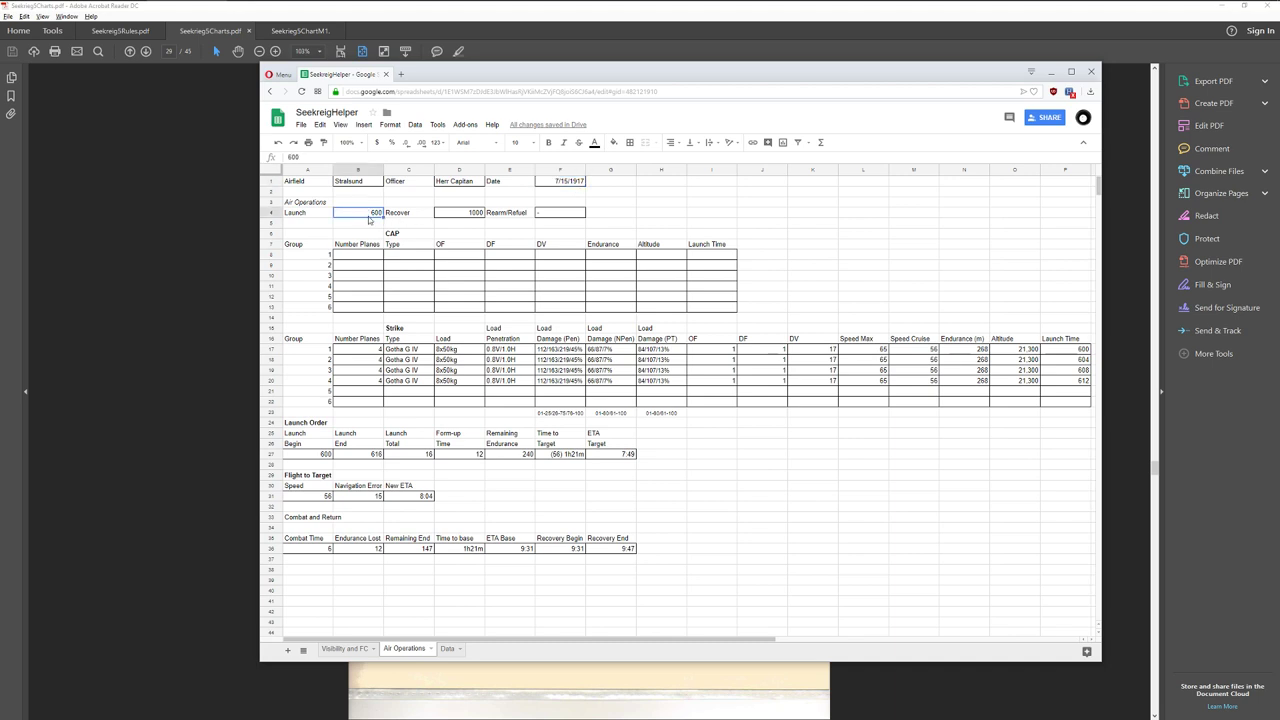
{"action": "left_click", "coordinate": [481, 213]}
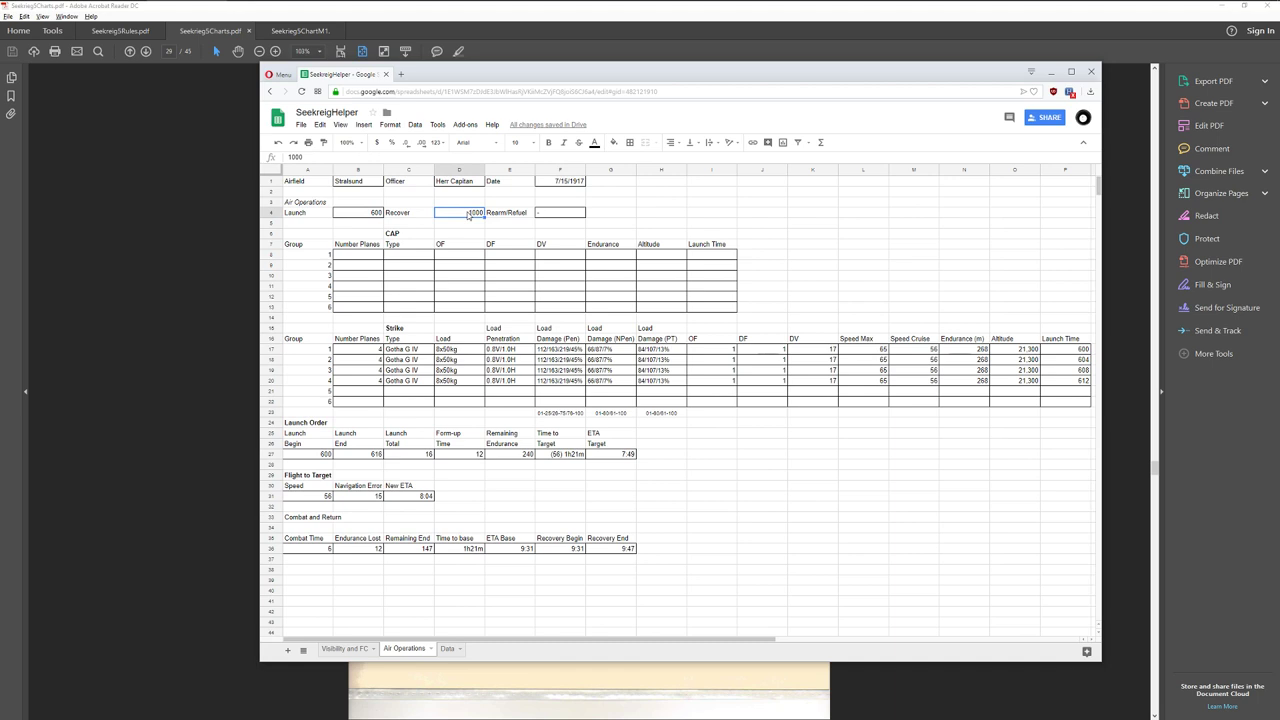
{"action": "key", "text": "Right"}
{"action": "key", "text": "Right"}
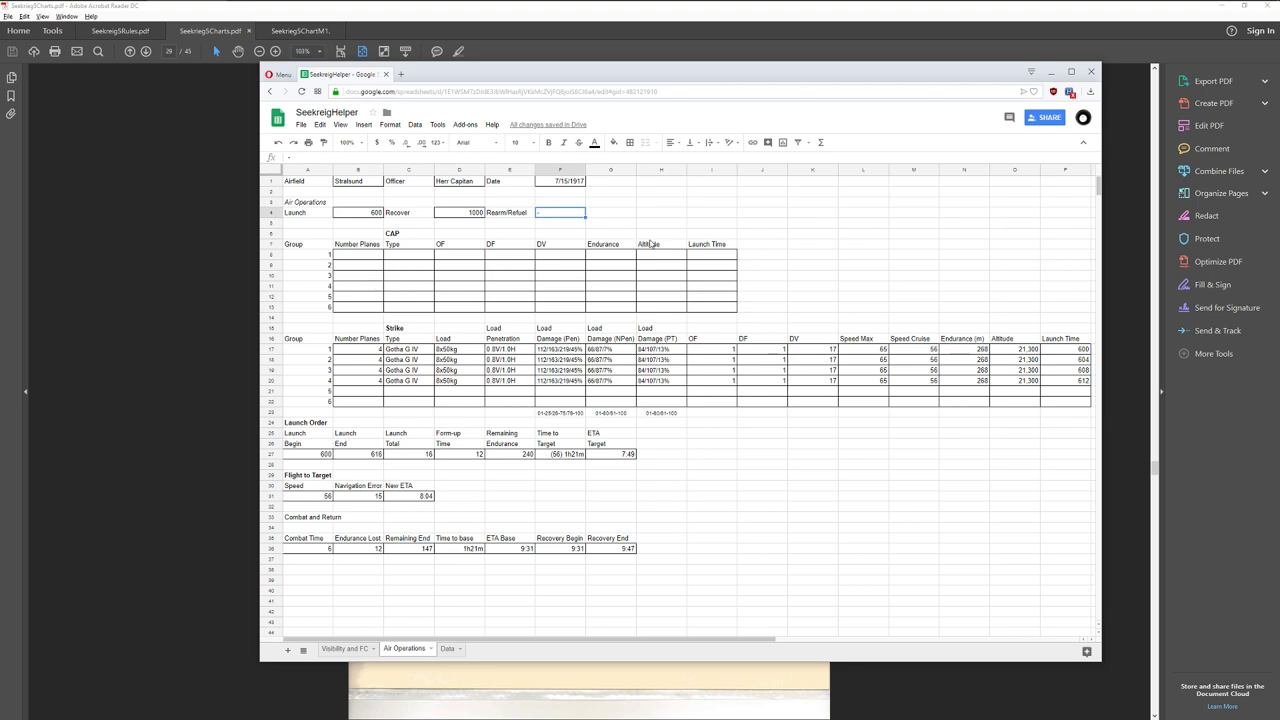
- Widen the spreadsheet window to show all Strike columns, and review group 1's load, penetration and three load damage entries
{"action": "left_click_drag", "start_coordinate": [258, 257], "coordinate": [162, 256]}
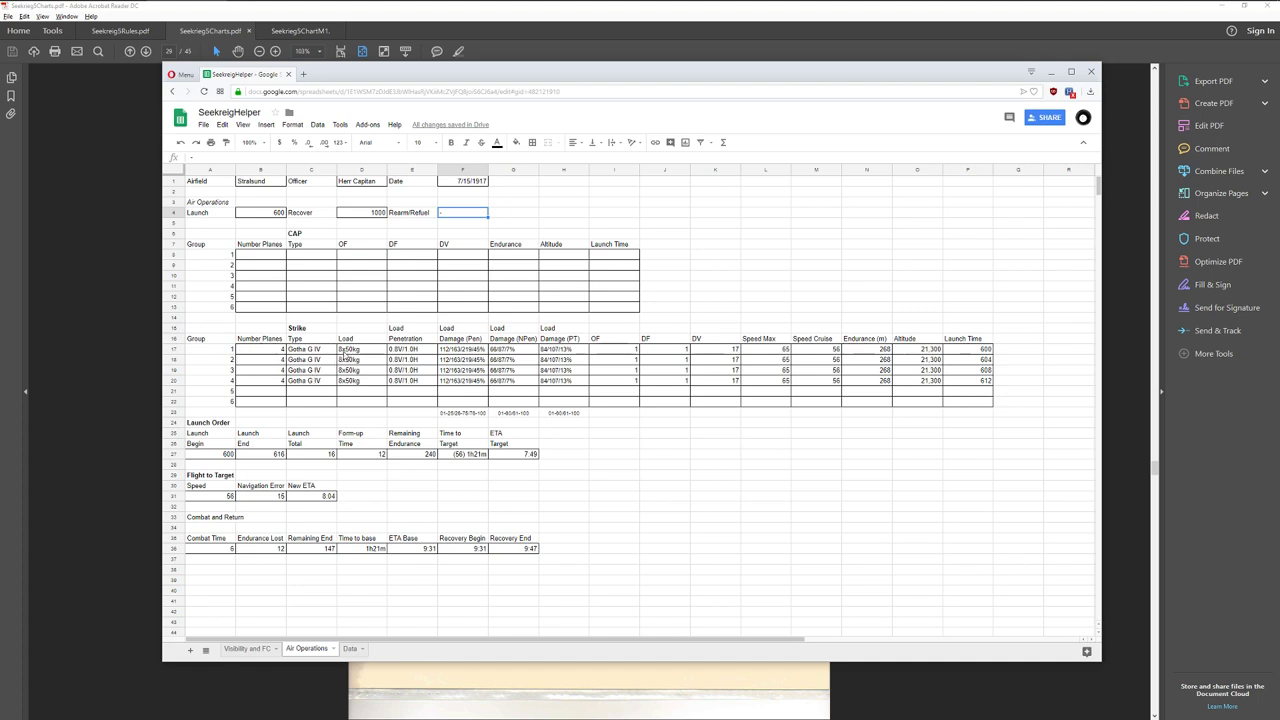
{"action": "left_click", "coordinate": [353, 350]}
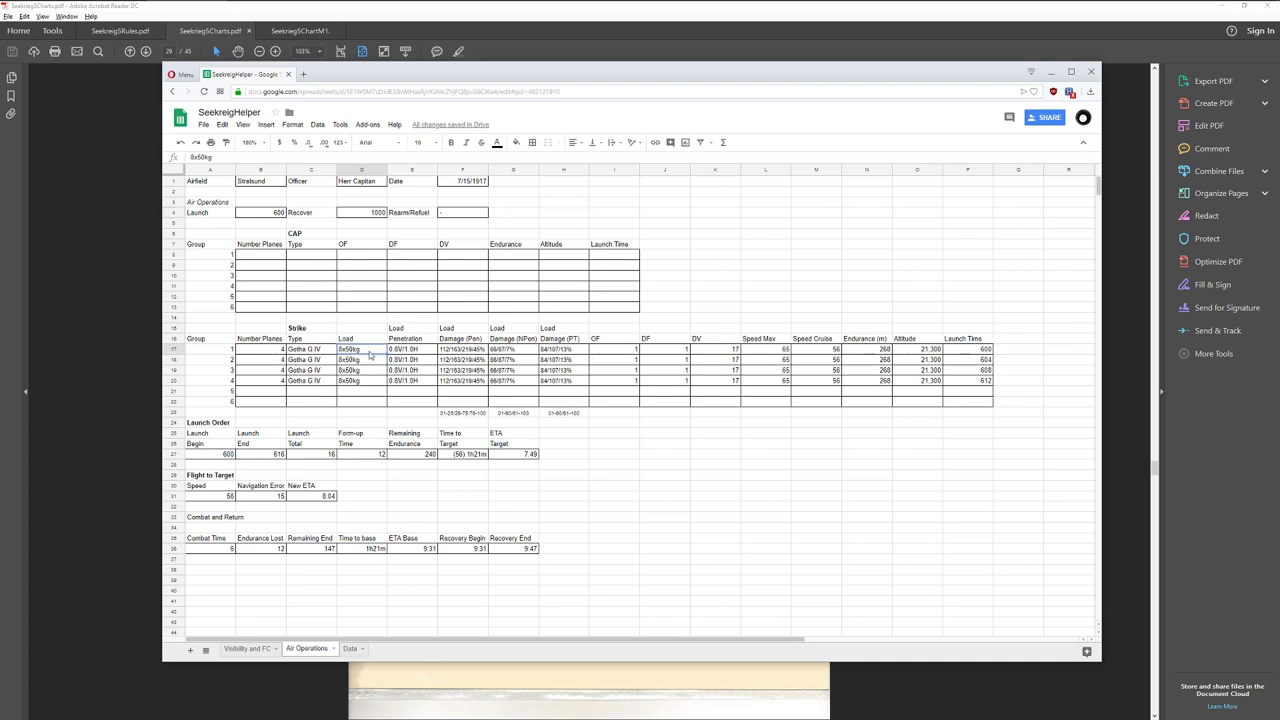
{"action": "left_click", "coordinate": [391, 352]}
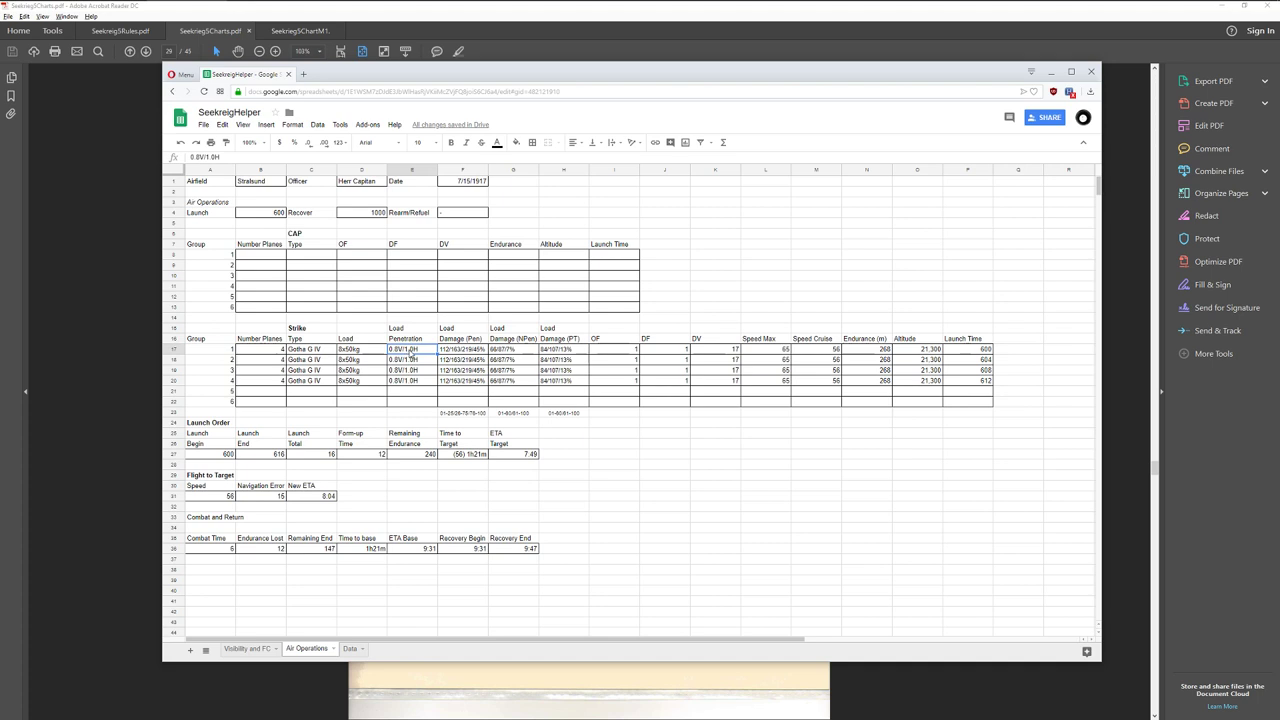
{"action": "left_click", "coordinate": [442, 354]}
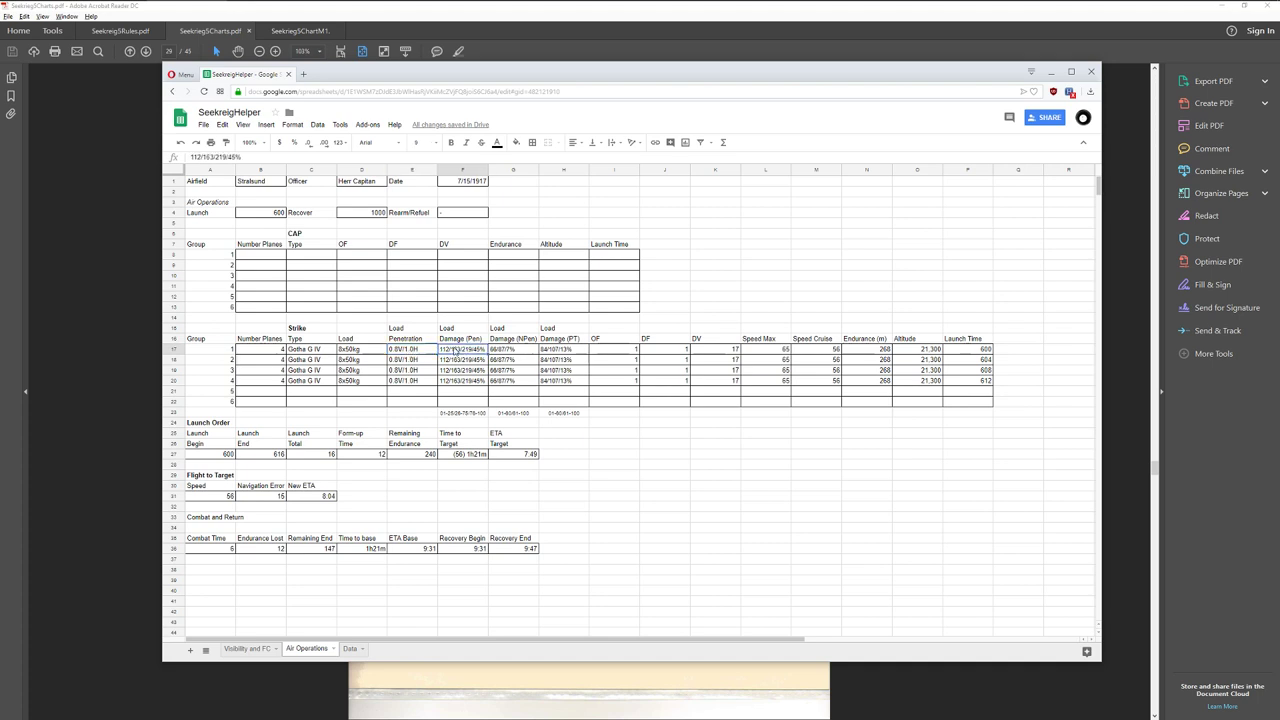
{"action": "left_click", "coordinate": [508, 351]}
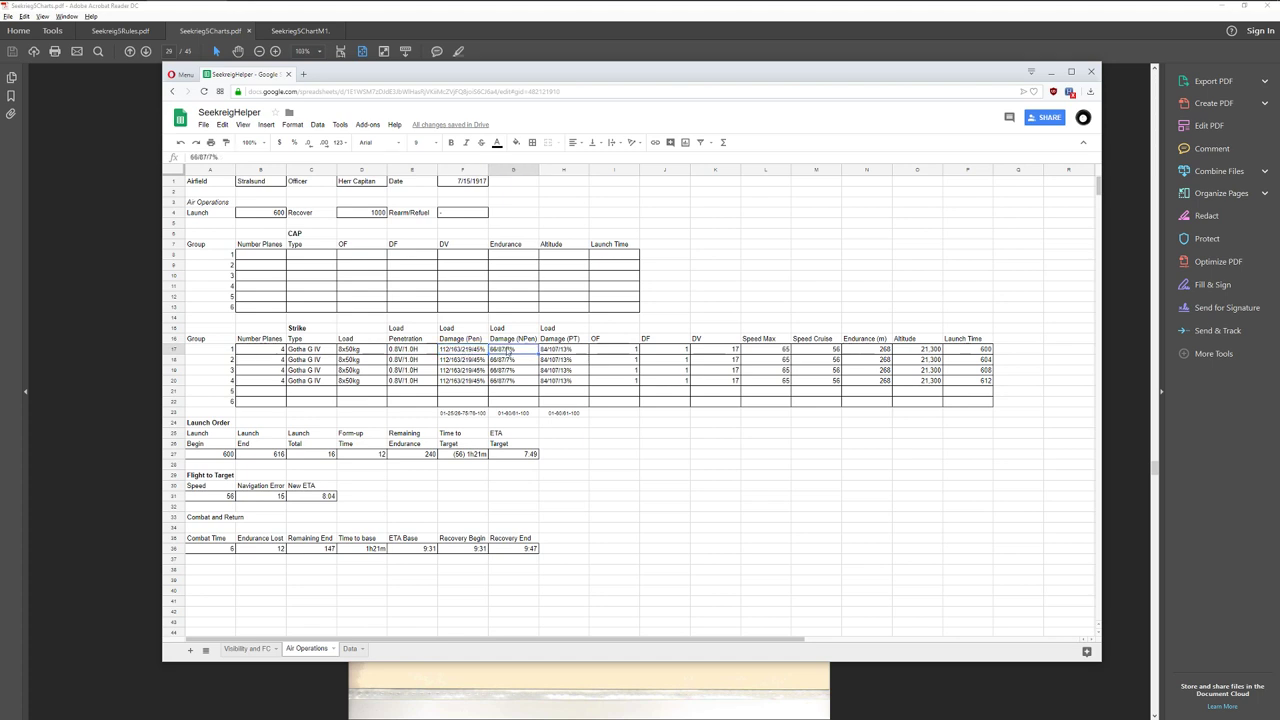
{"action": "left_click", "coordinate": [568, 353]}
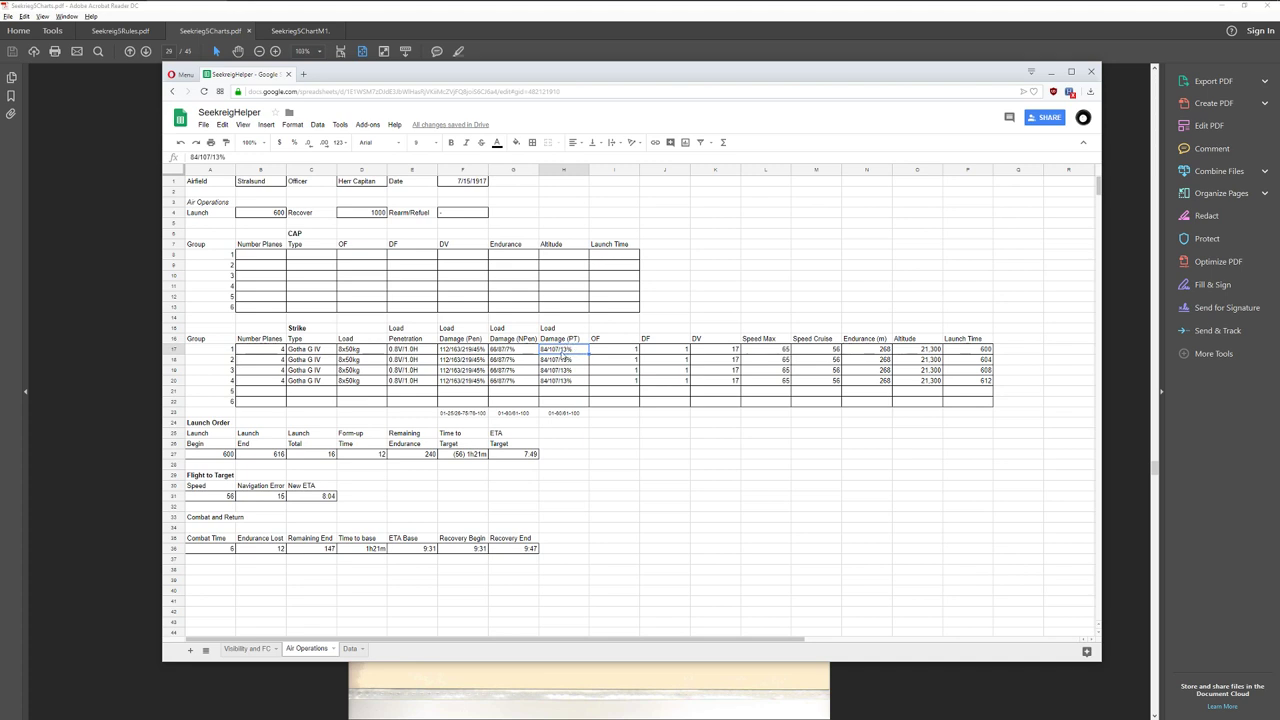
- Review strike group 1's OF, DF, DV, maximum and cruise speed, endurance, altitude and launch time entries
{"action": "left_click", "coordinate": [610, 352]}
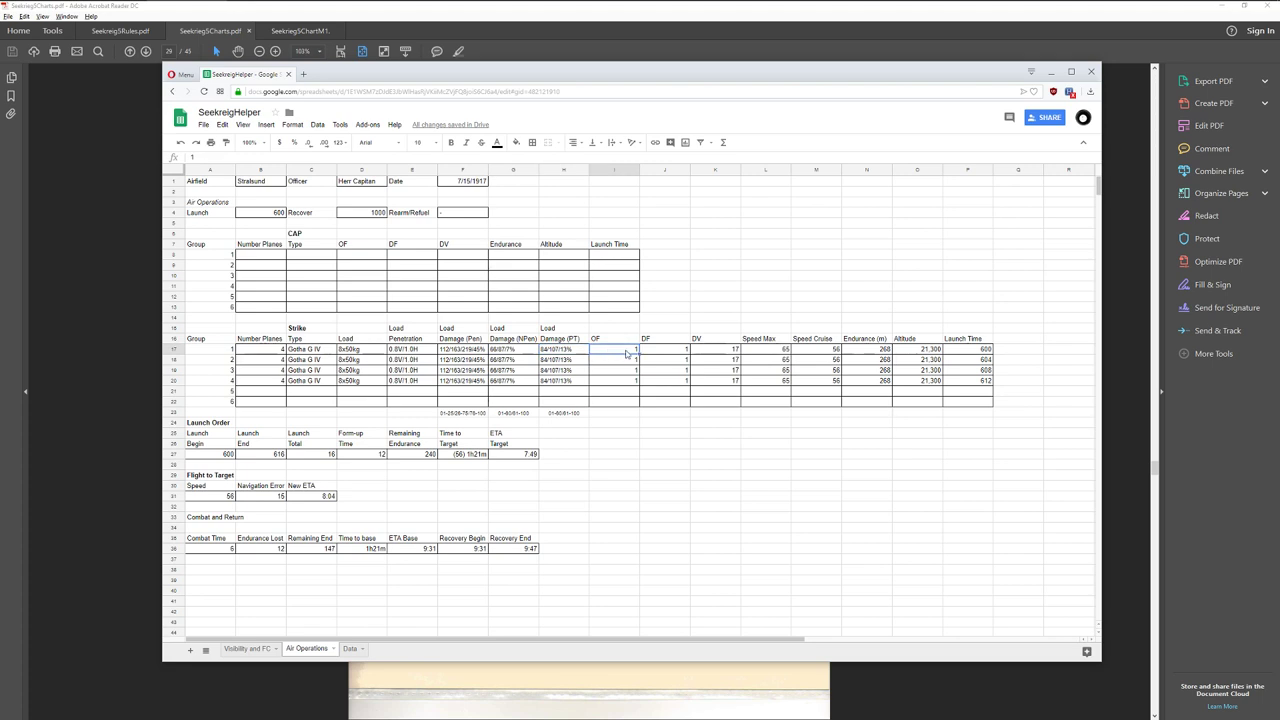
{"action": "left_click", "coordinate": [664, 350]}
{"action": "left_click", "coordinate": [721, 354]}
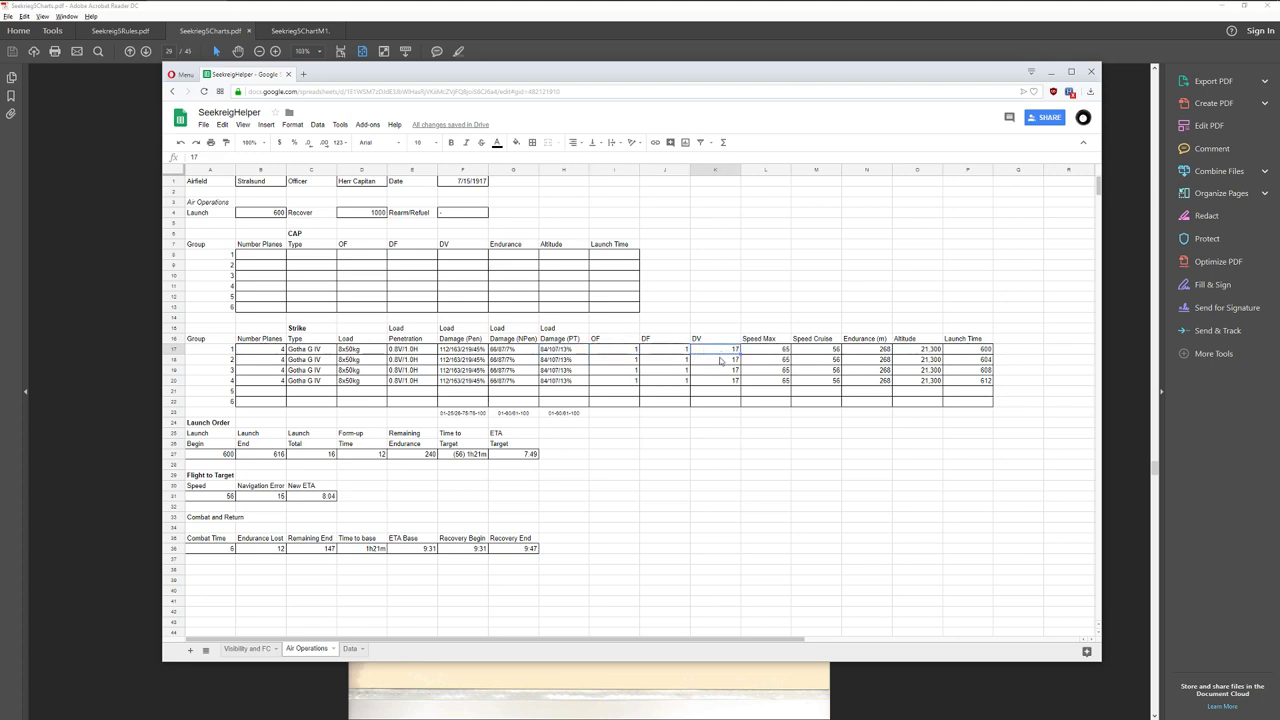
{"action": "left_click", "coordinate": [763, 357]}
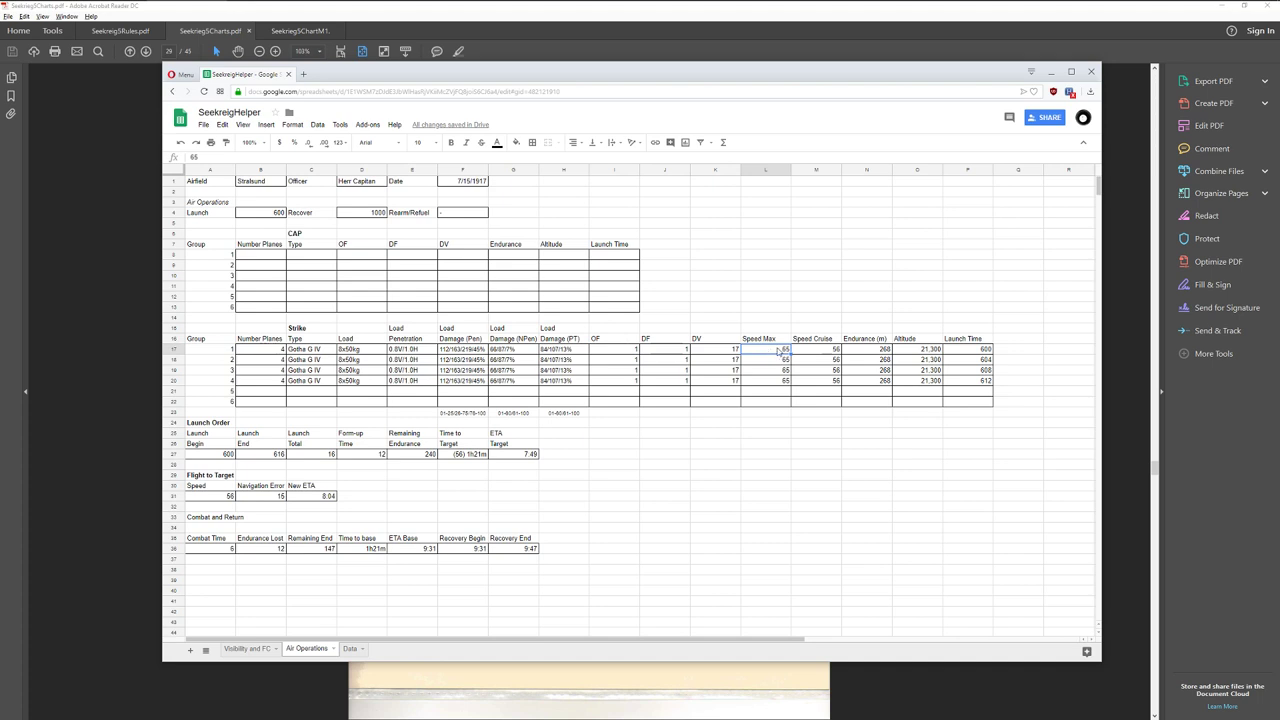
{"action": "left_click", "coordinate": [826, 355]}
{"action": "left_click", "coordinate": [868, 354]}
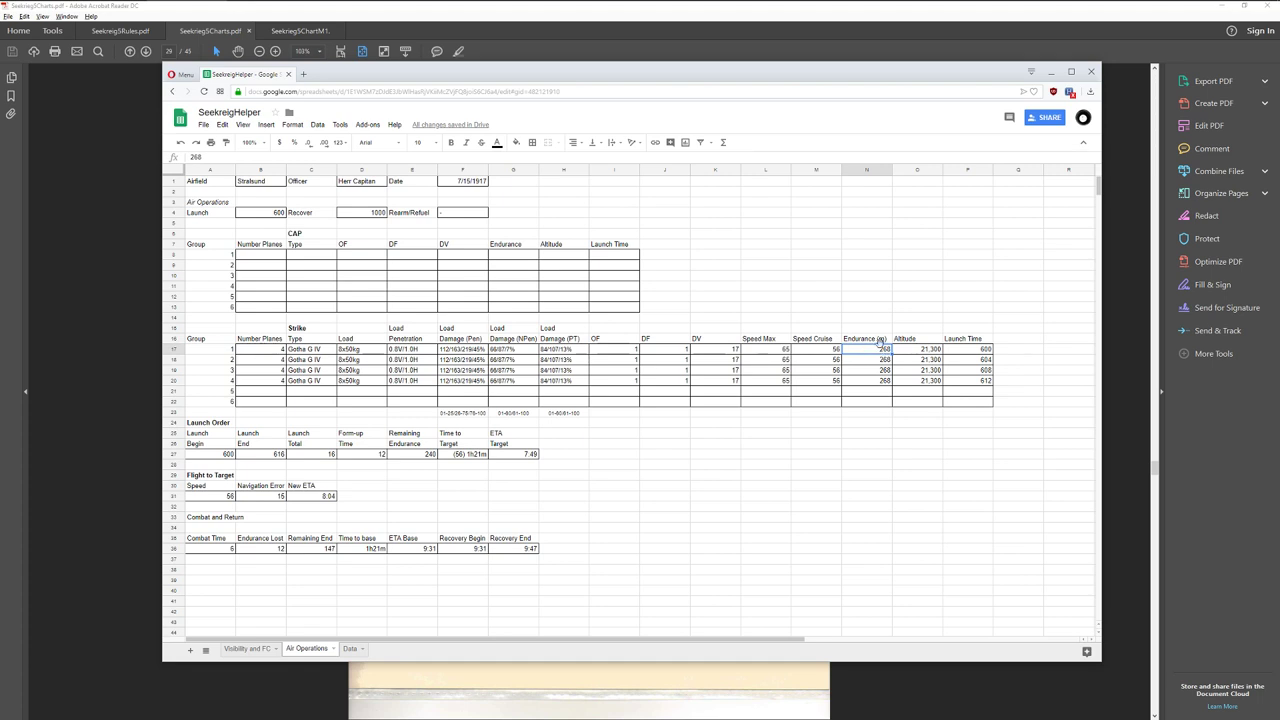
{"action": "left_click", "coordinate": [925, 355]}
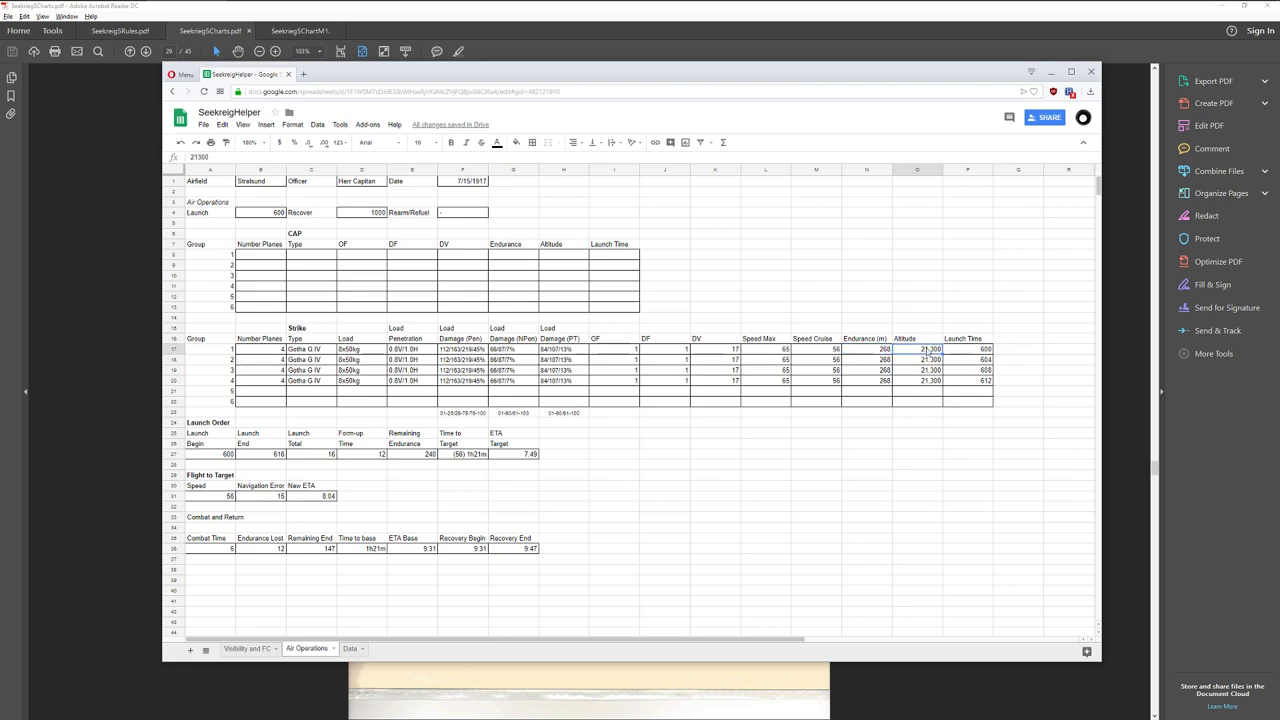
{"action": "left_click", "coordinate": [976, 350]}
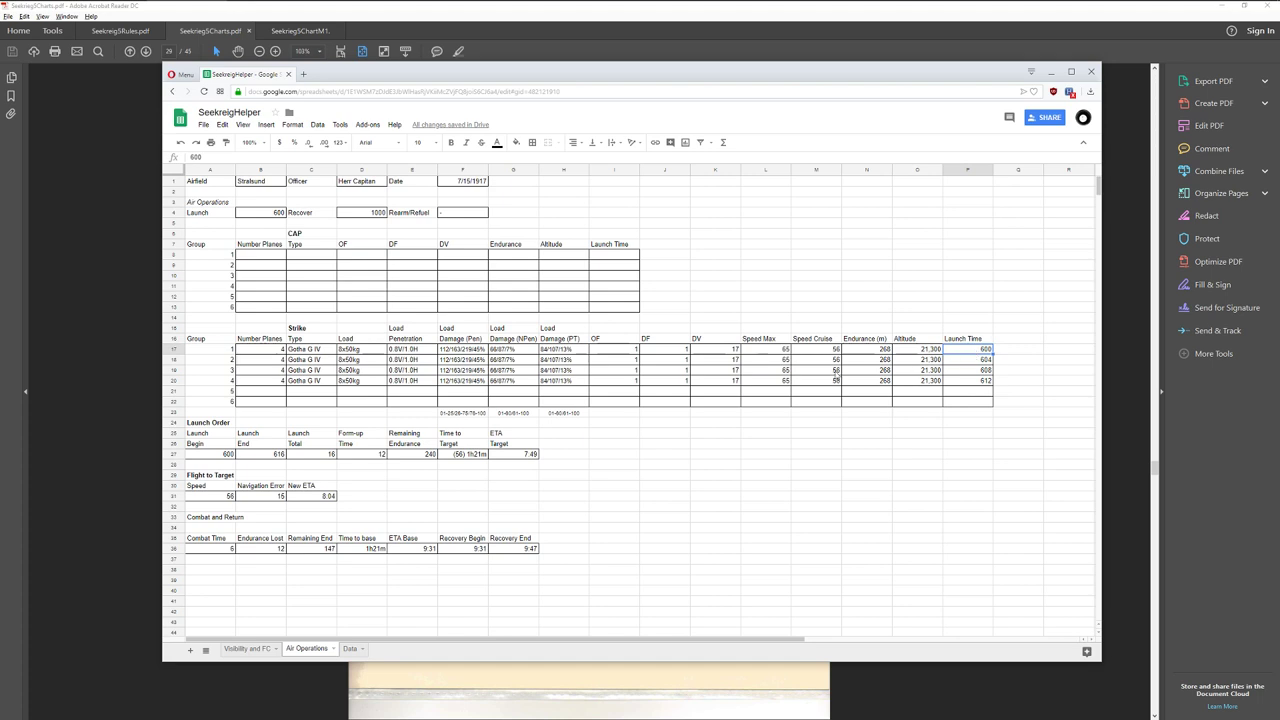
- Review the Launch Begin and Launch End entries, check the P1 Deck Cycles chart in the charts PDF, and return to the spreadsheet
{"action": "left_click", "coordinate": [211, 456]}
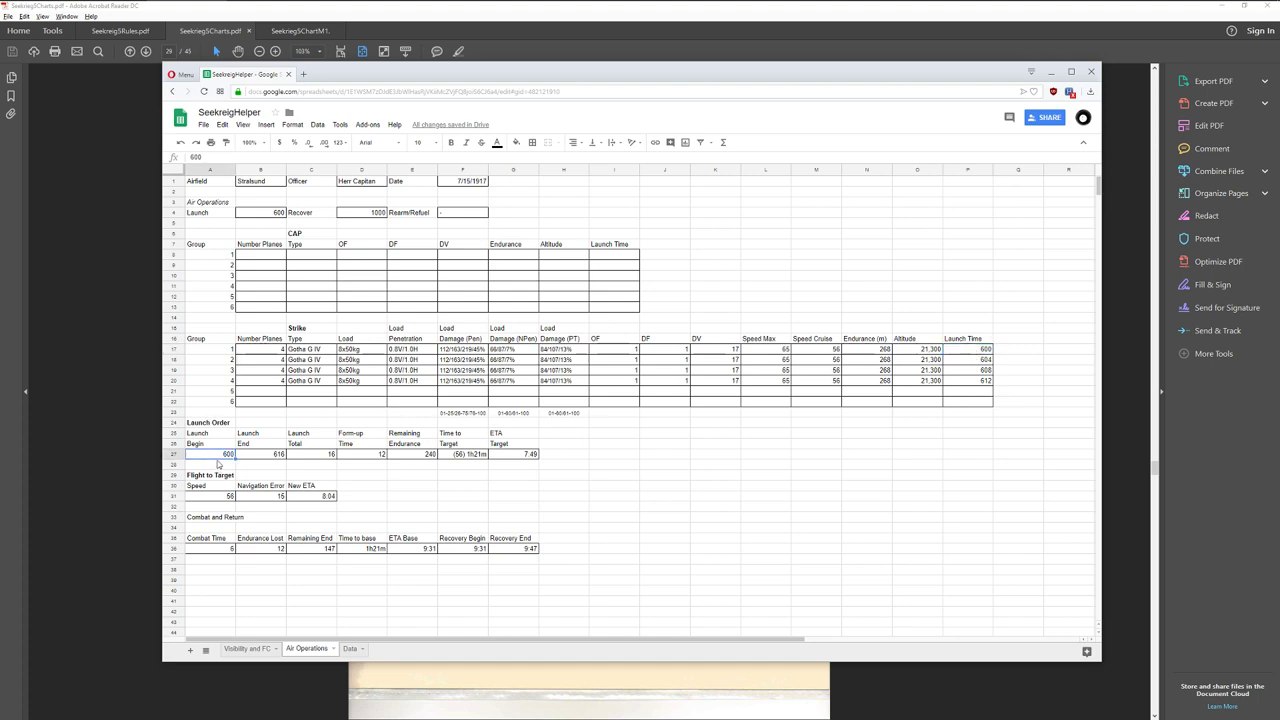
{"action": "left_click", "coordinate": [277, 458]}
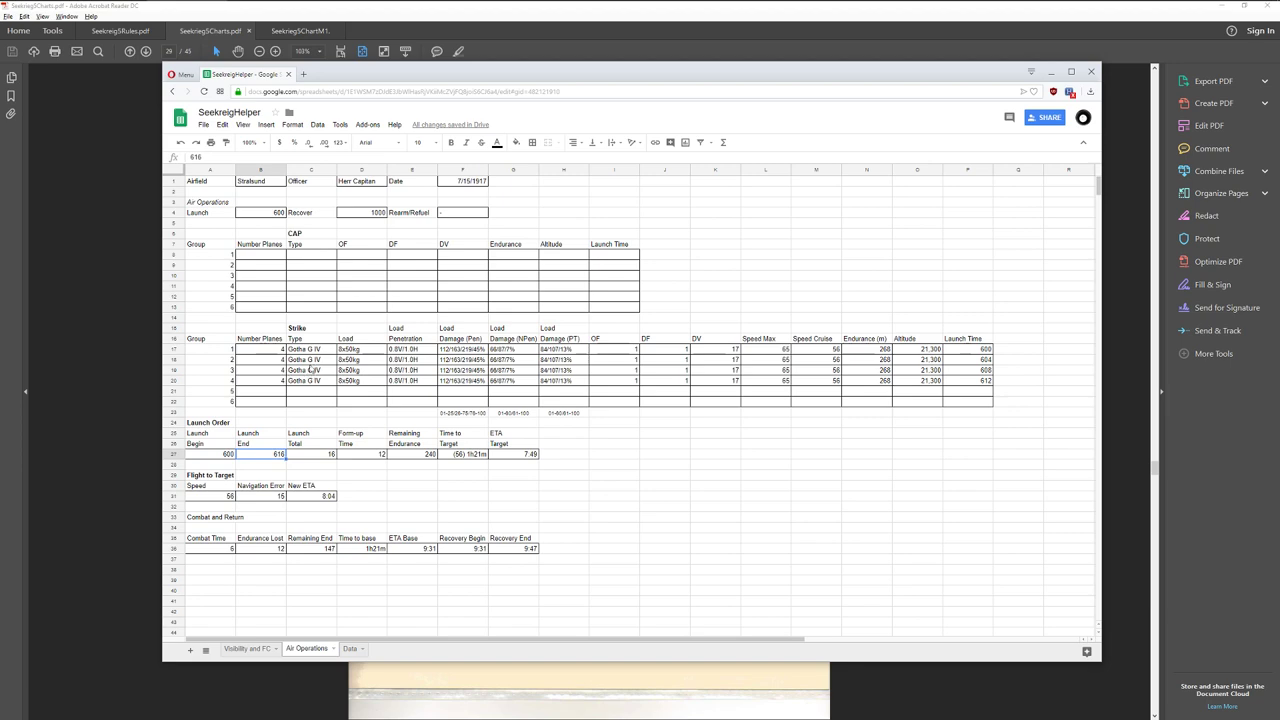
{"action": "left_click", "coordinate": [86, 319]}
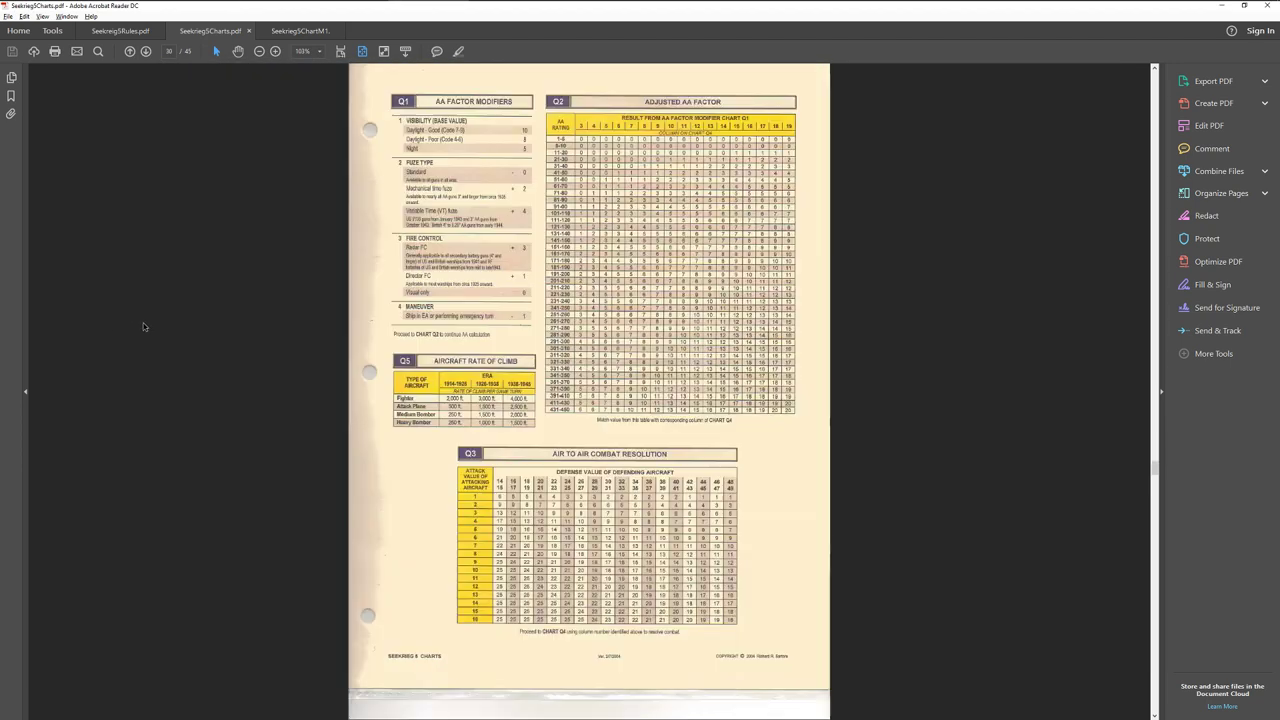
{"action": "scroll", "coordinate": [138, 324], "scroll_direction": "up", "scroll_amount": 3}
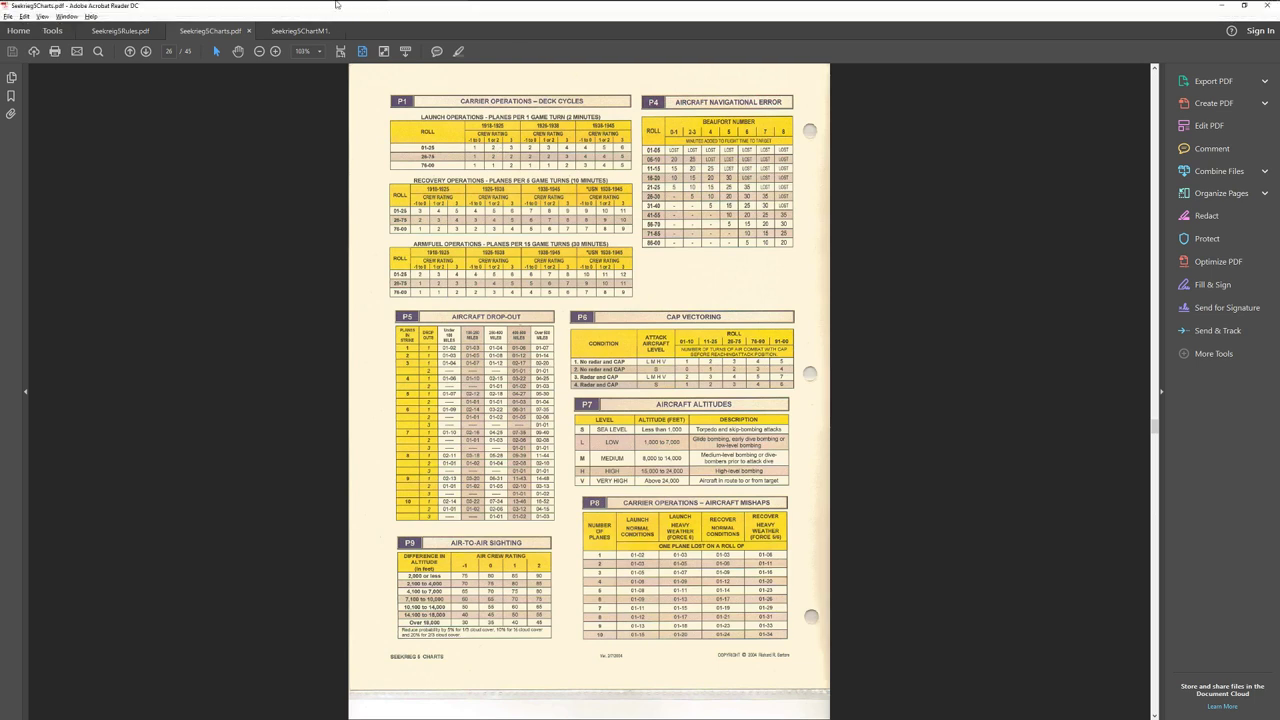
{"action": "mouse_move", "coordinate": [343, 8]}
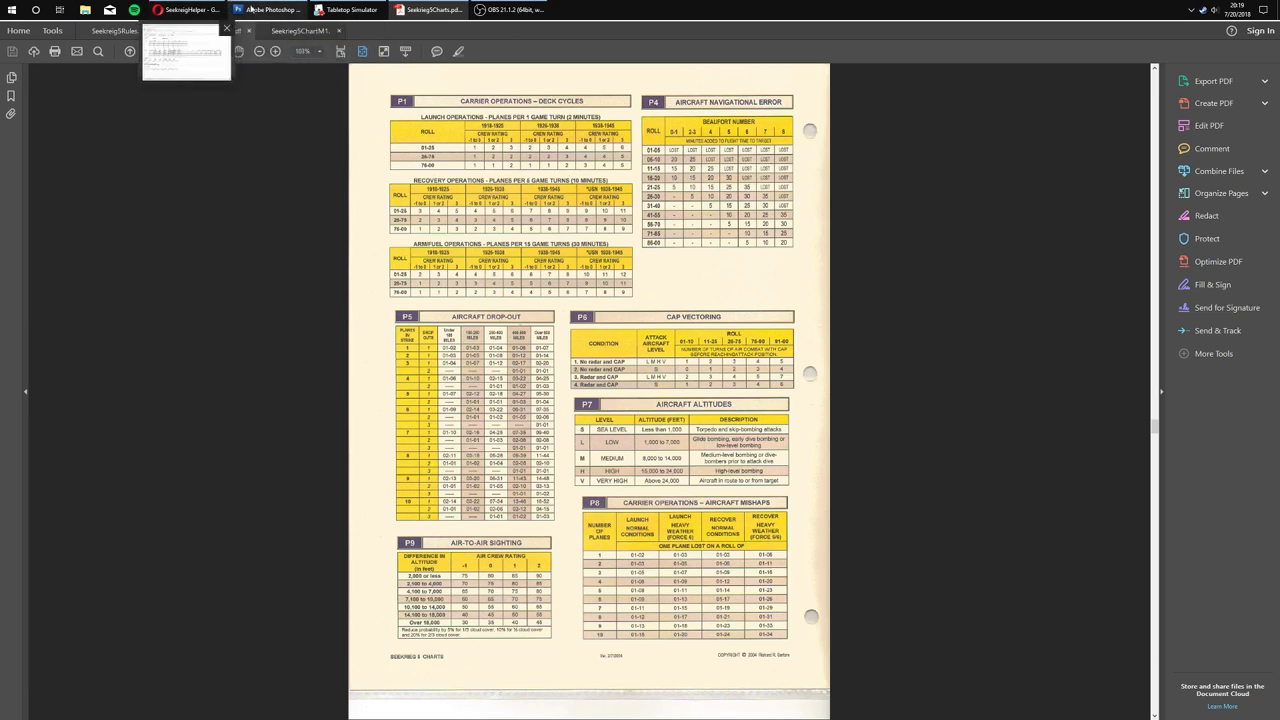
{"action": "left_click", "coordinate": [212, 9]}
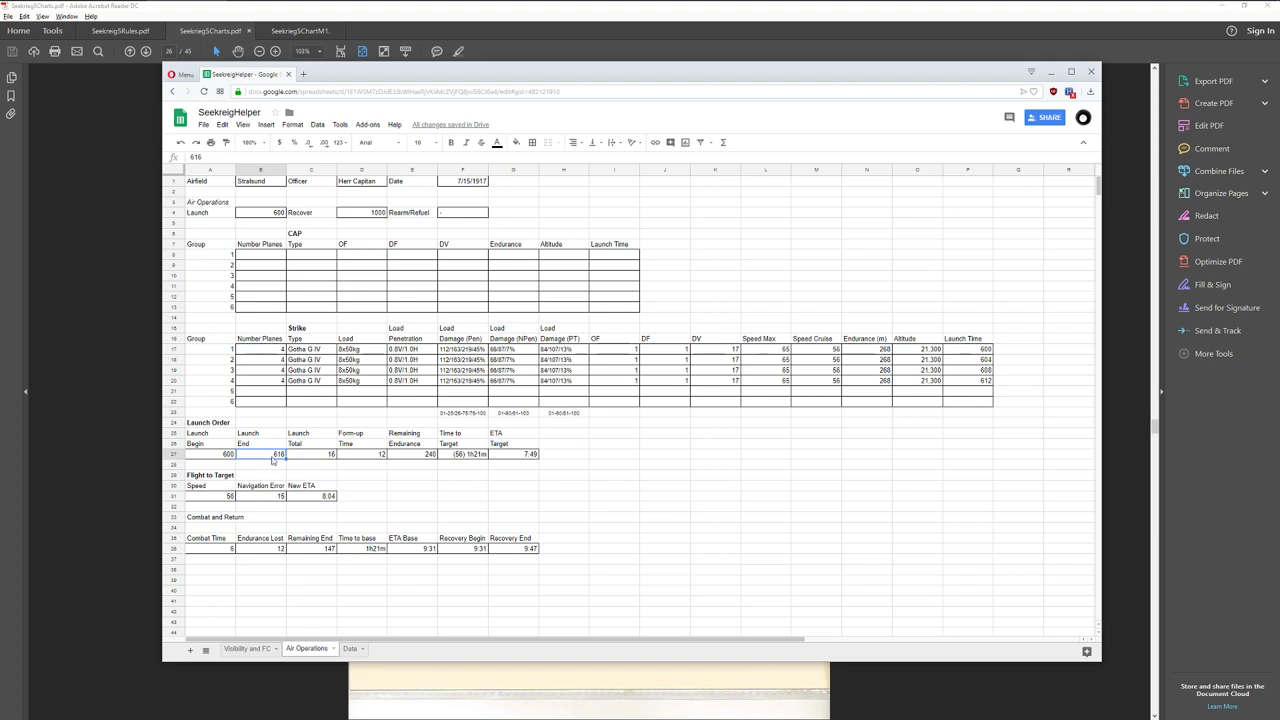
- Review the Launch Order's total launch time, form-up time, remaining endurance, time to target and target ETA
{"action": "left_click", "coordinate": [292, 457]}
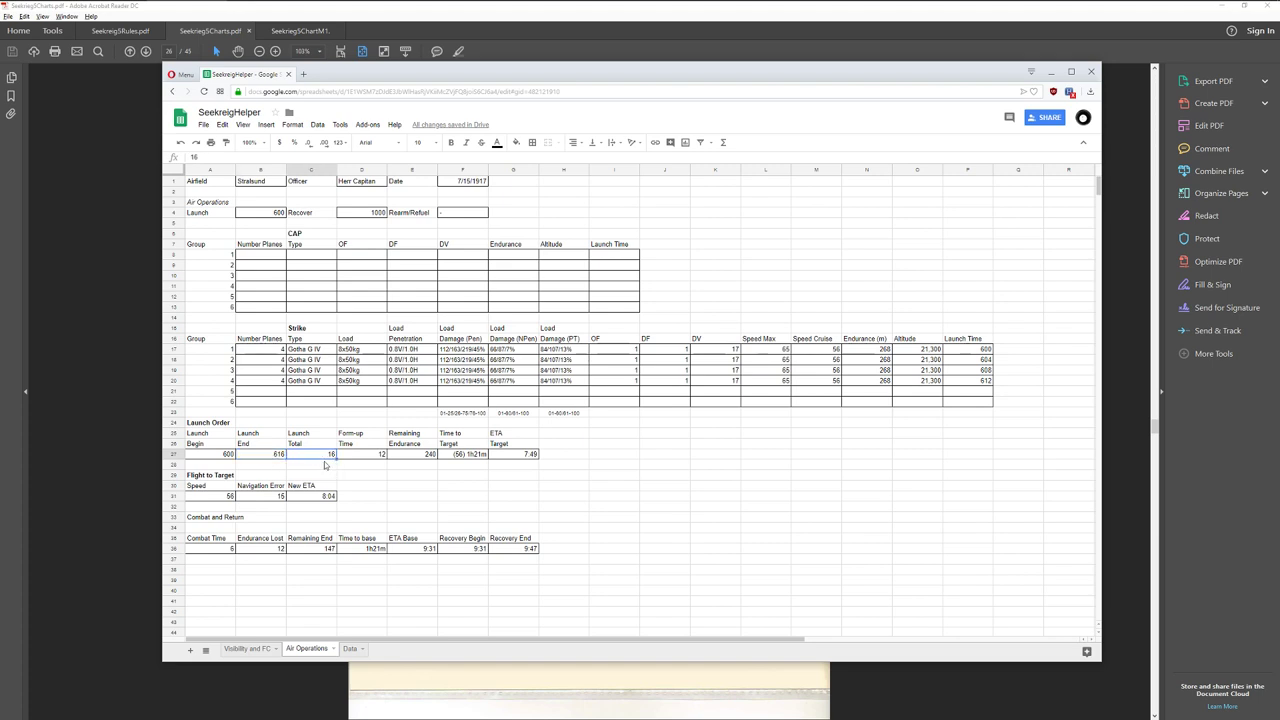
{"action": "left_click", "coordinate": [277, 457]}
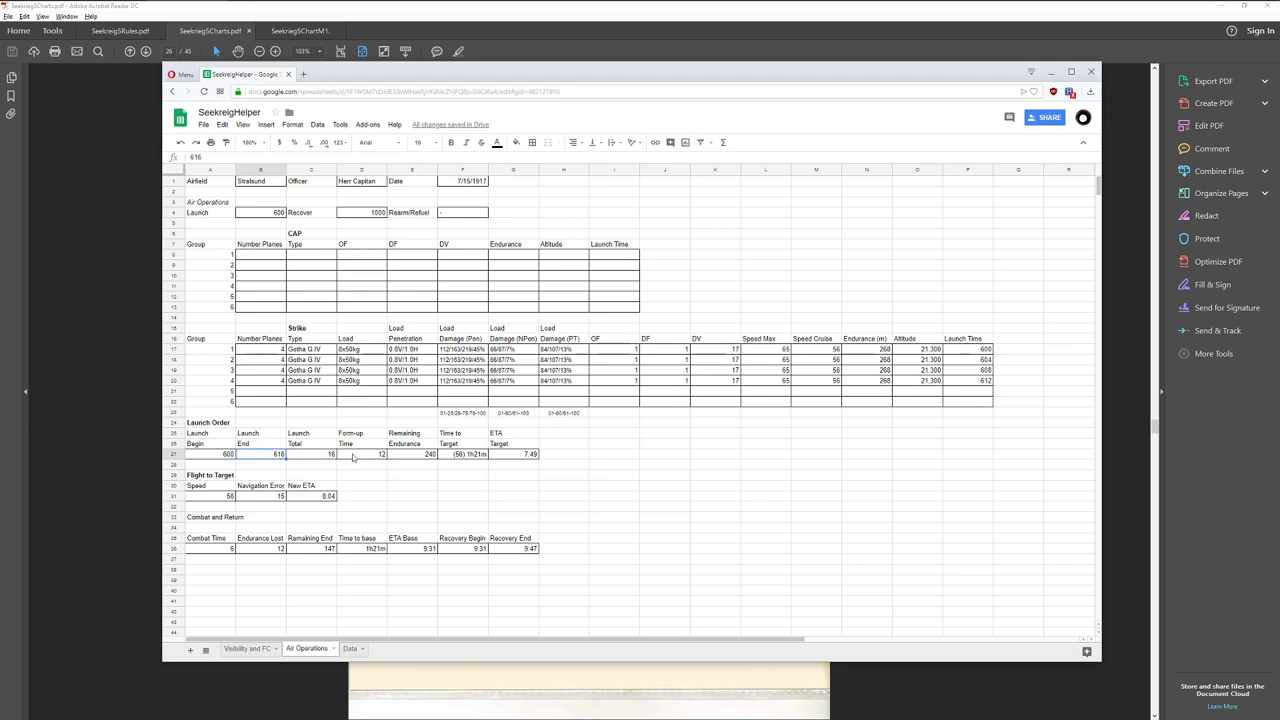
{"action": "left_click", "coordinate": [355, 457]}
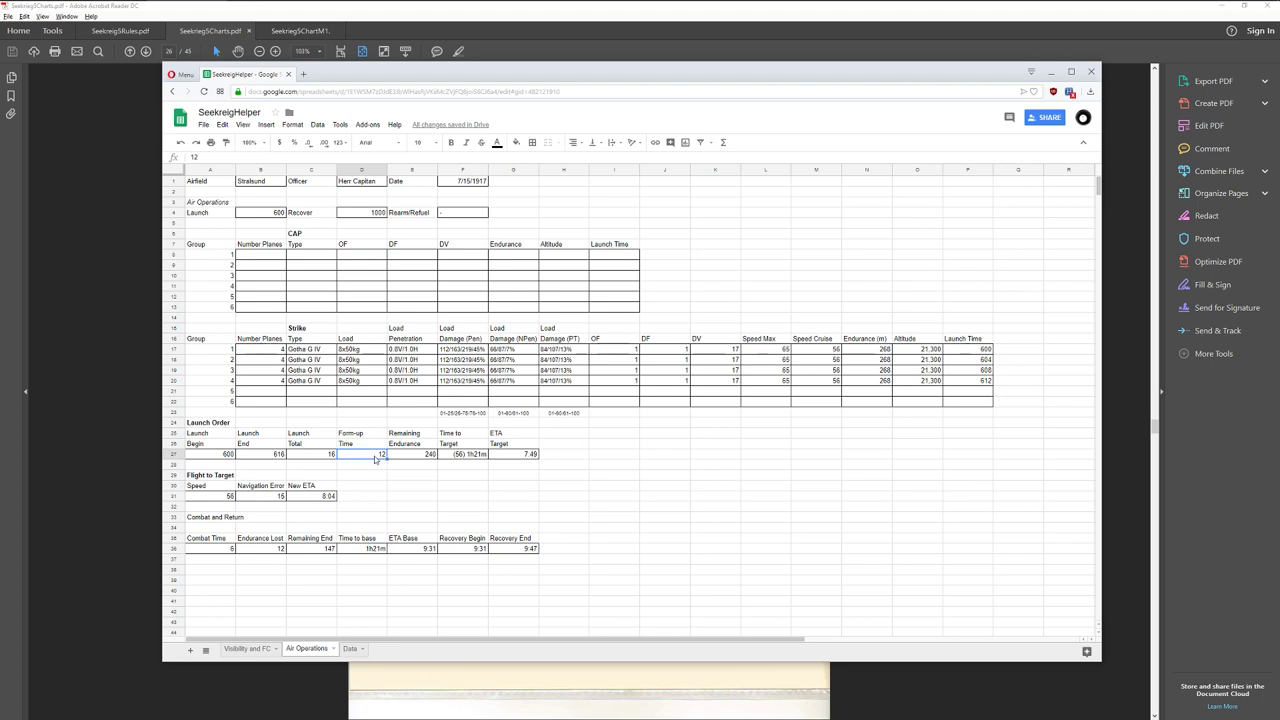
{"action": "left_click", "coordinate": [410, 455]}
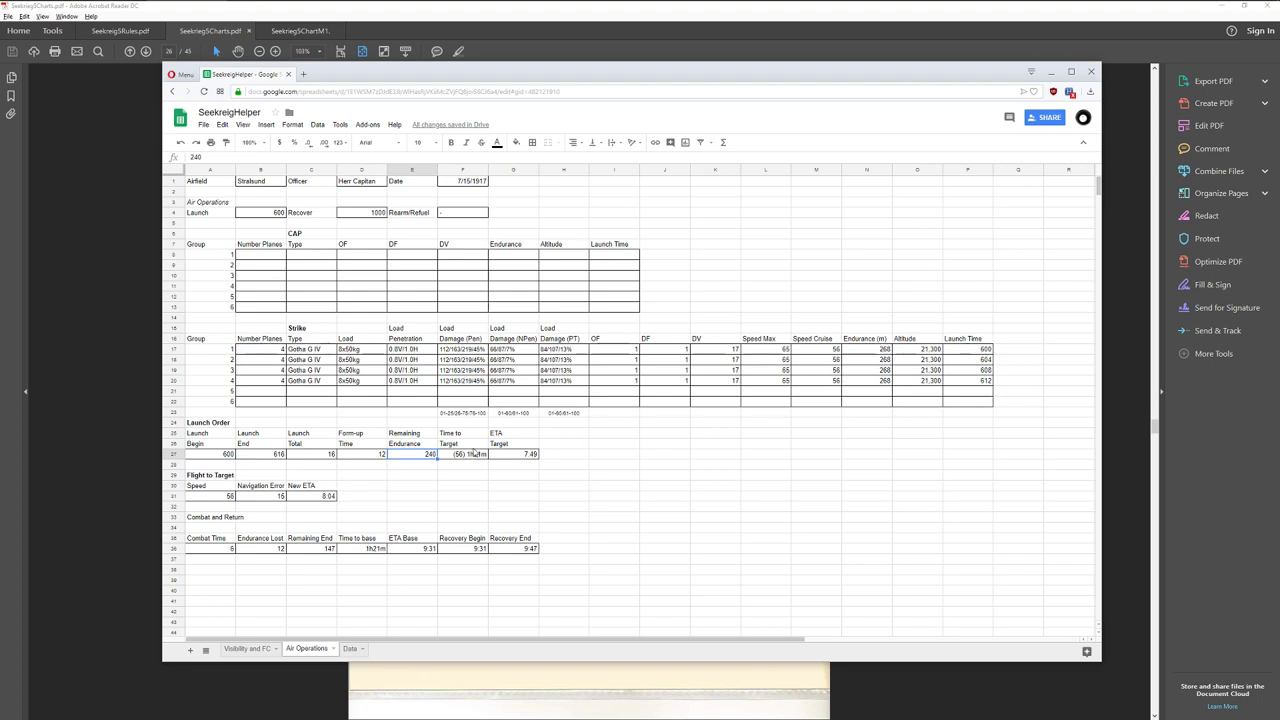
{"action": "left_click", "coordinate": [474, 456]}
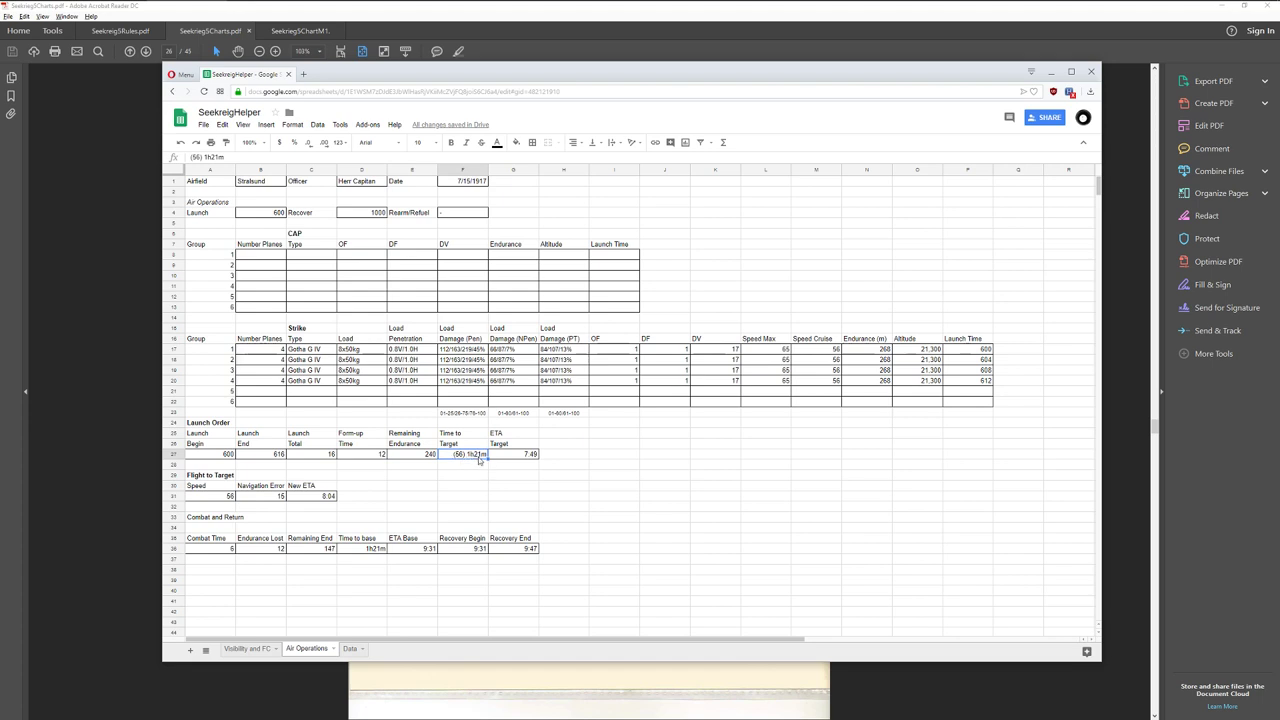
{"action": "left_click", "coordinate": [514, 455]}
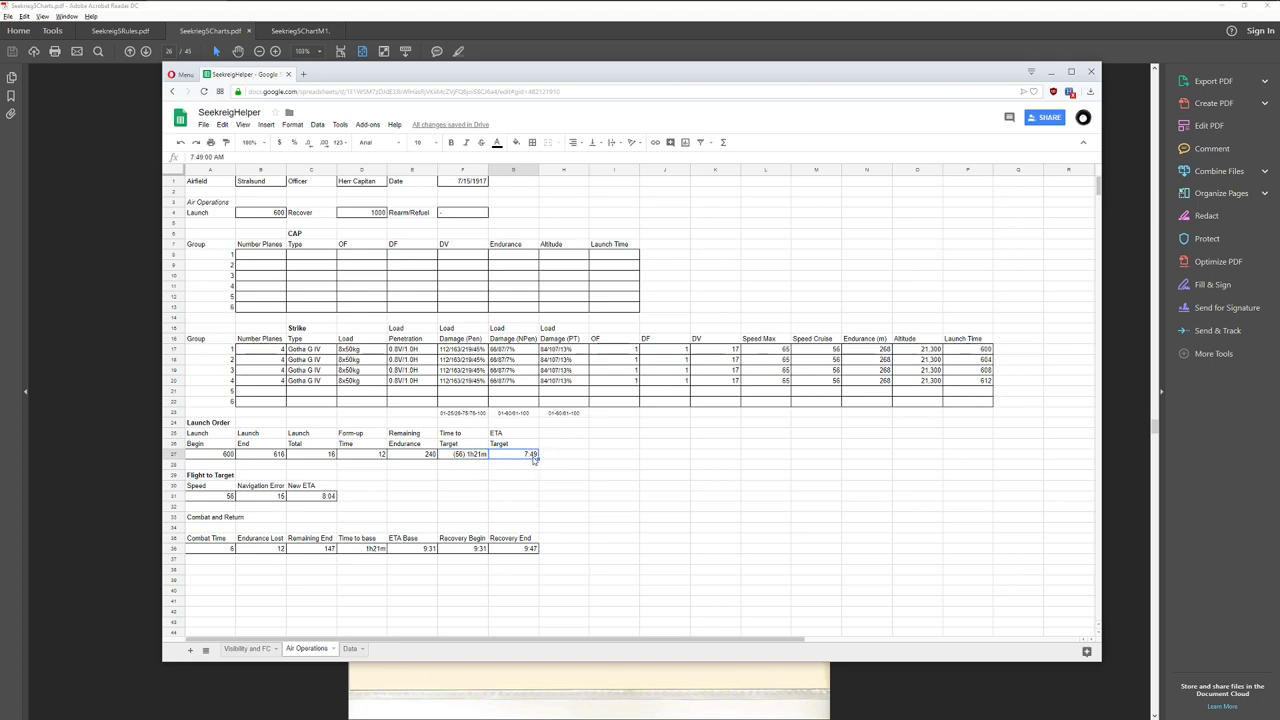
- Review the Flight to Target speed and navigation error, checking the P4 Aircraft Navigational Error chart in the charts PDF before returning to the spreadsheet
{"action": "left_click", "coordinate": [221, 455]}
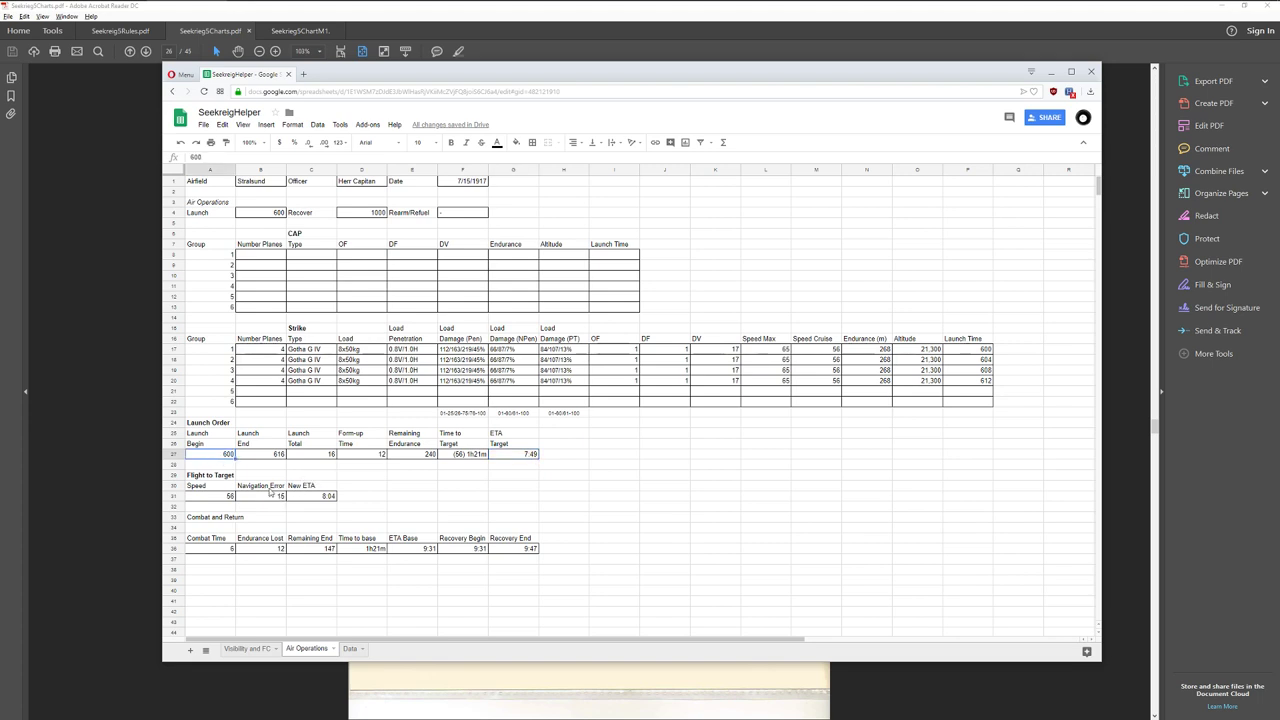
{"action": "left_click", "coordinate": [292, 466]}
{"action": "left_click", "coordinate": [216, 477]}
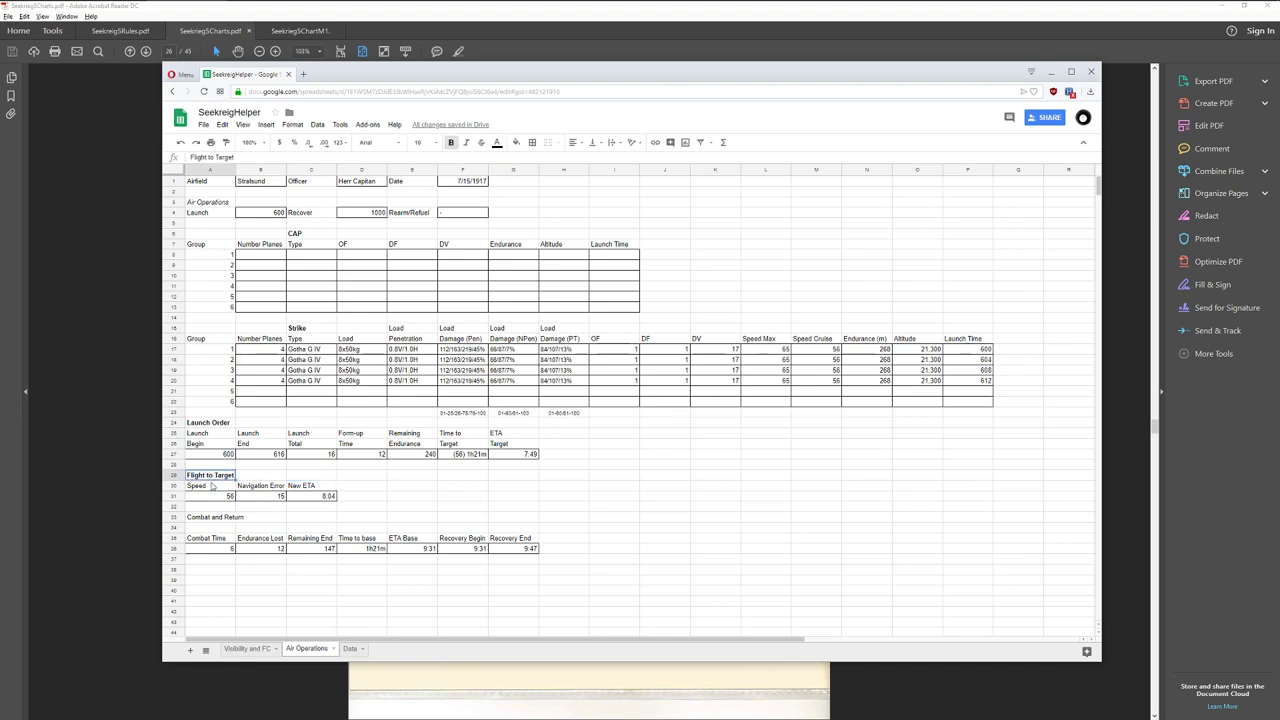
{"action": "left_click", "coordinate": [212, 486]}
{"action": "left_click", "coordinate": [214, 497]}
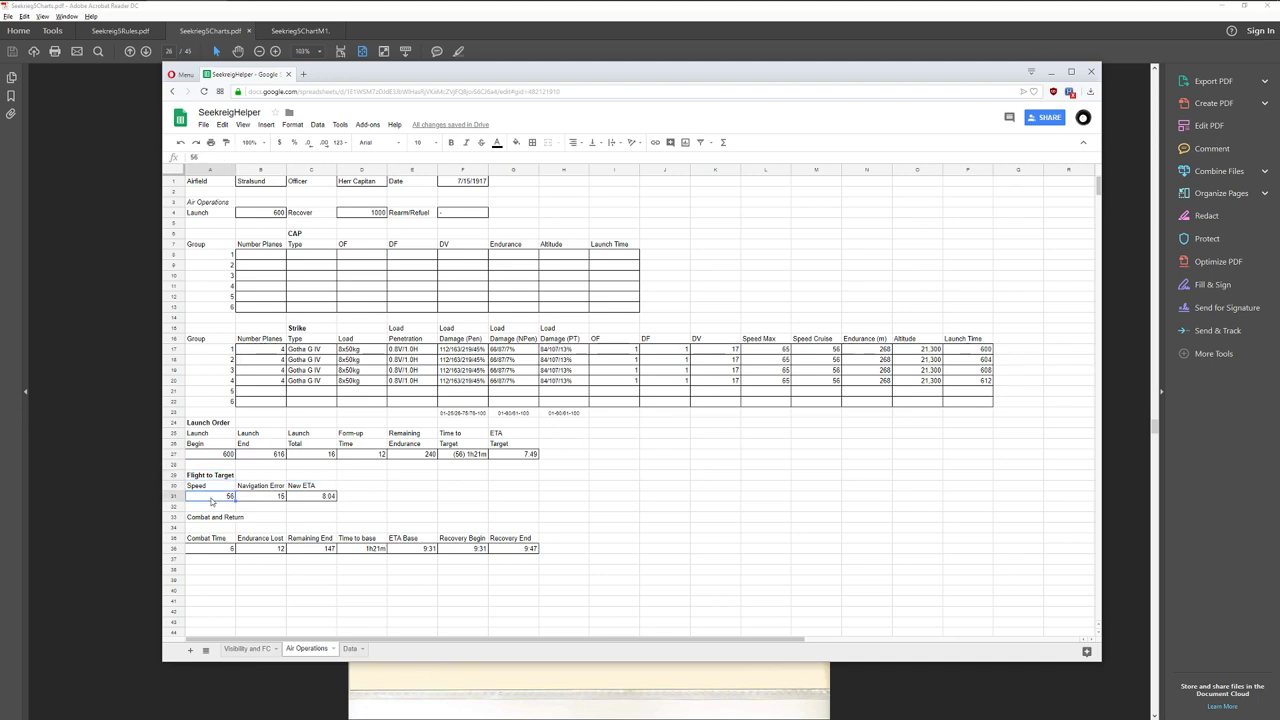
{"action": "left_click", "coordinate": [268, 497]}
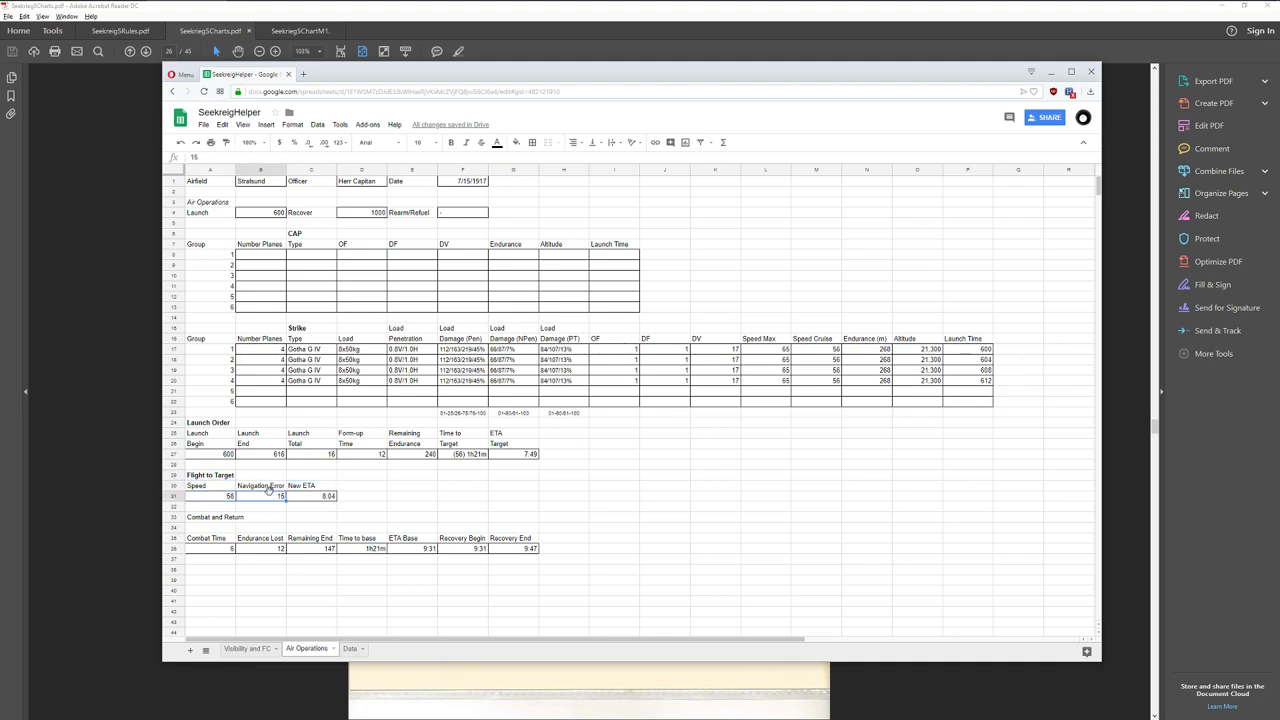
{"action": "key", "text": "alt+Tab"}
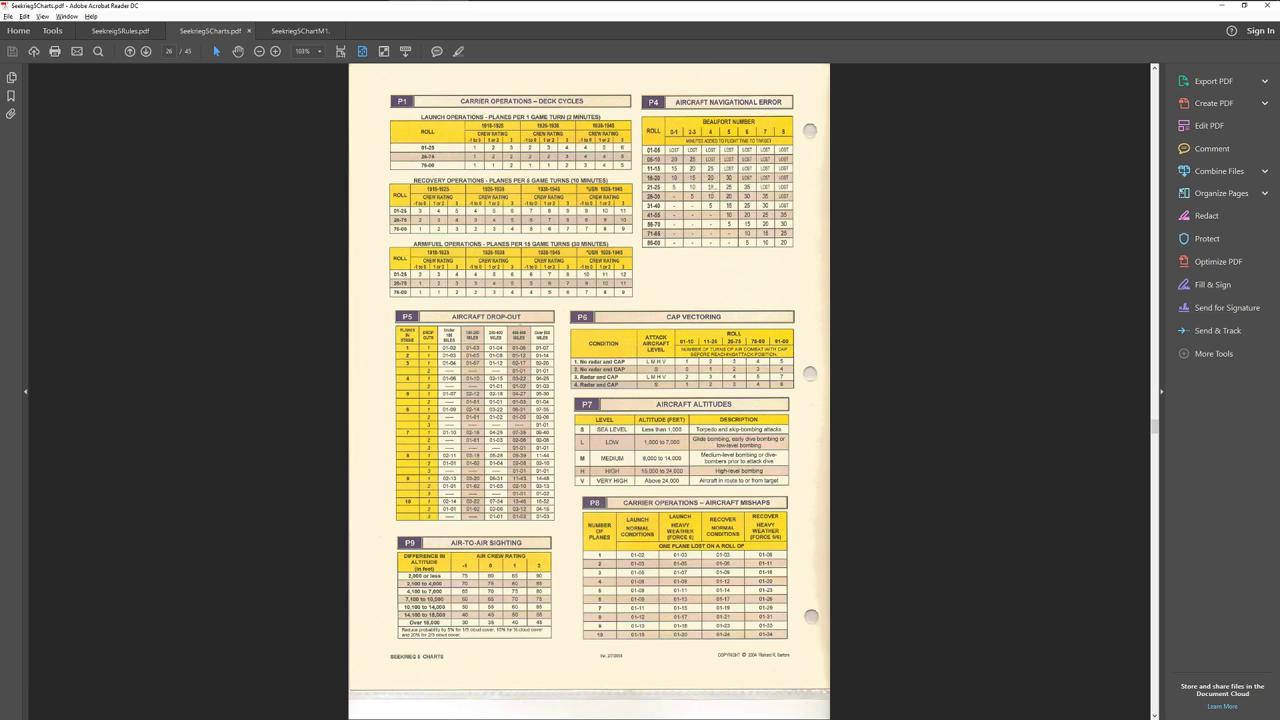
{"action": "key", "text": "alt+Tab"}
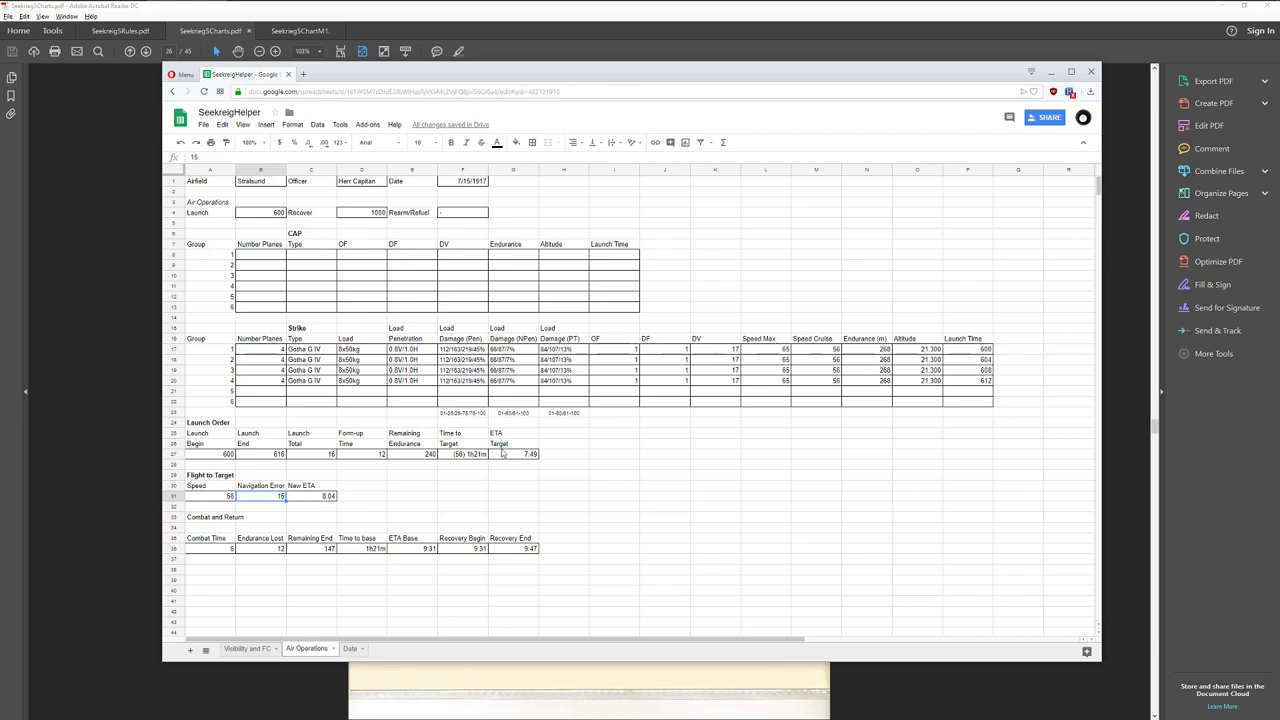
- Compare the original target ETA with the New ETA, and examine the Combat Time entry under Combat and Return
{"action": "left_click", "coordinate": [504, 446]}
{"action": "left_click", "coordinate": [328, 496]}
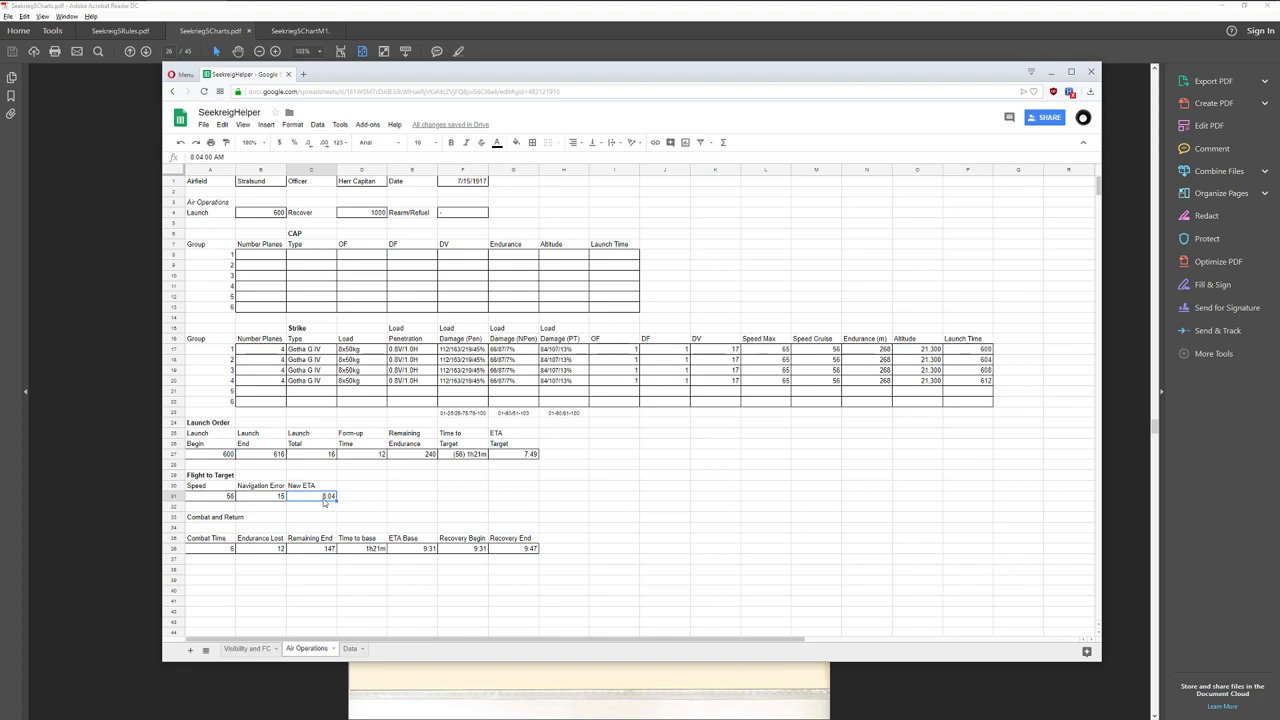
{"action": "left_click", "coordinate": [220, 530]}
{"action": "left_click", "coordinate": [213, 558]}
{"action": "left_click", "coordinate": [219, 548]}
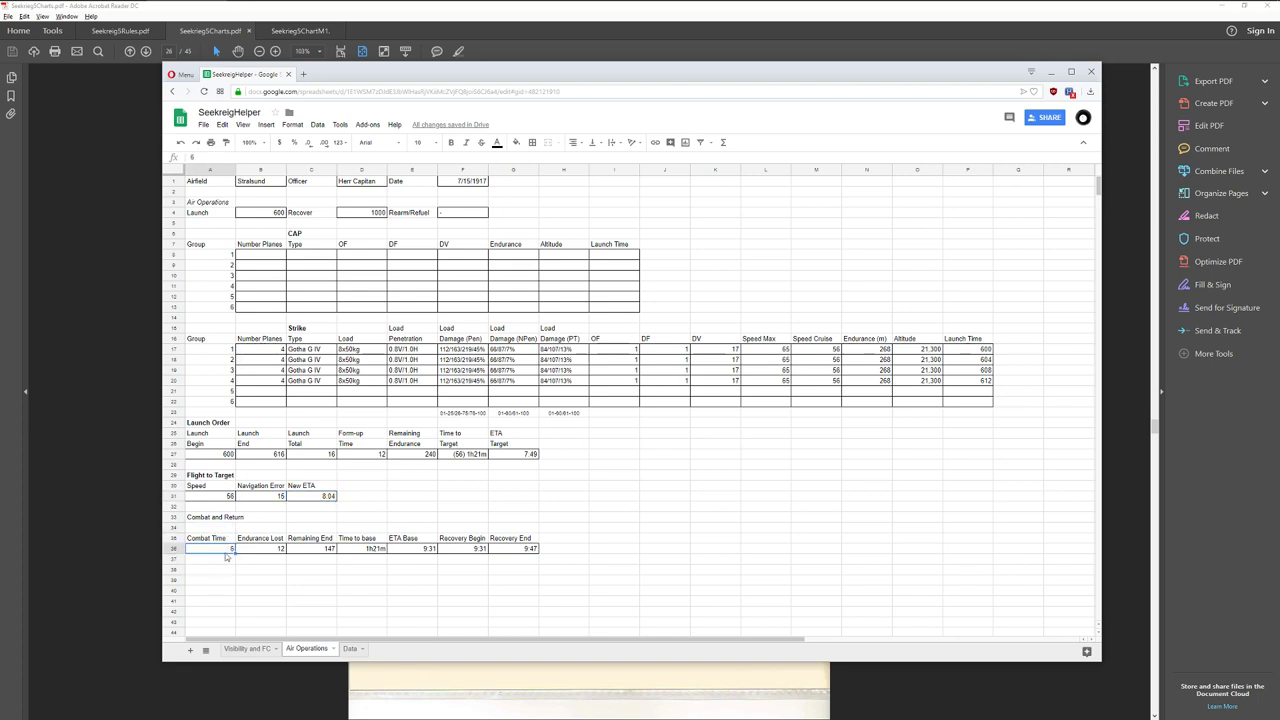
- Switch to the charts PDF, view the Q4 Air-to-Air and AA Combat Probability Table, and return to the spreadsheet
{"action": "key", "text": "alt+Tab"}
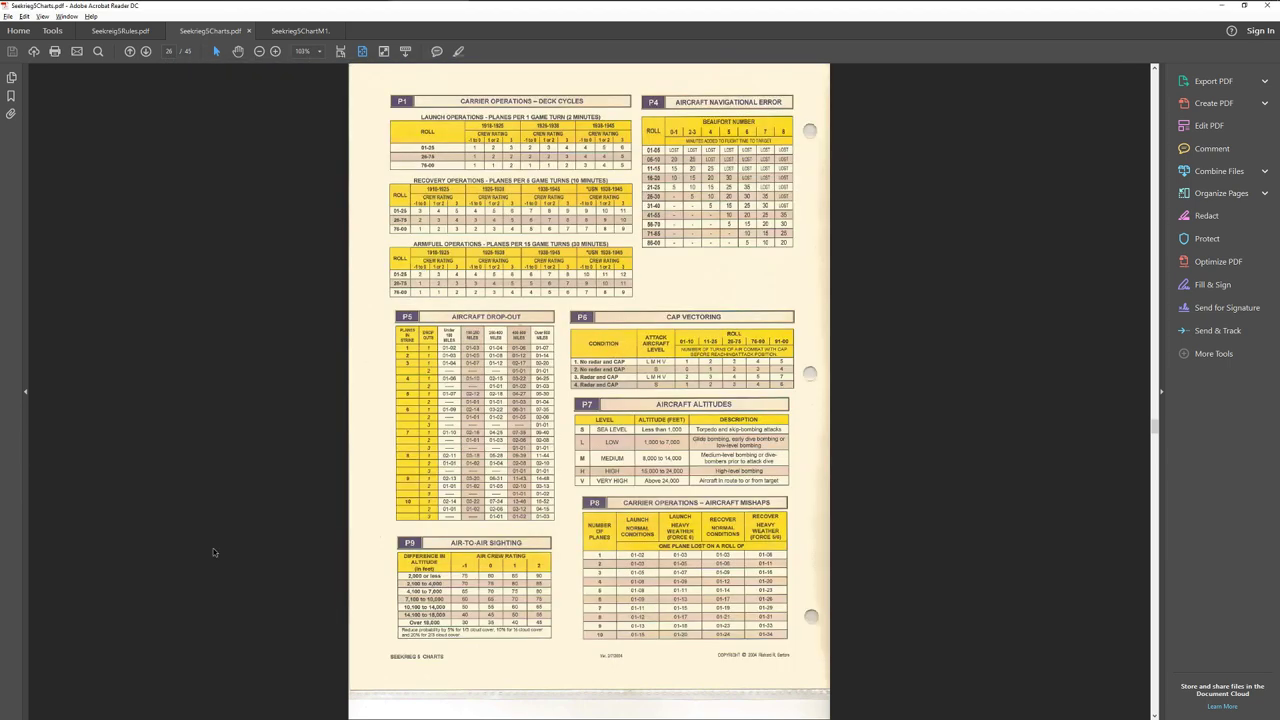
{"action": "key", "text": "Right"}
{"action": "key", "text": "Right"}
{"action": "key", "text": "Right"}
{"action": "scroll", "coordinate": [213, 548], "scroll_direction": "down", "scroll_amount": 1}
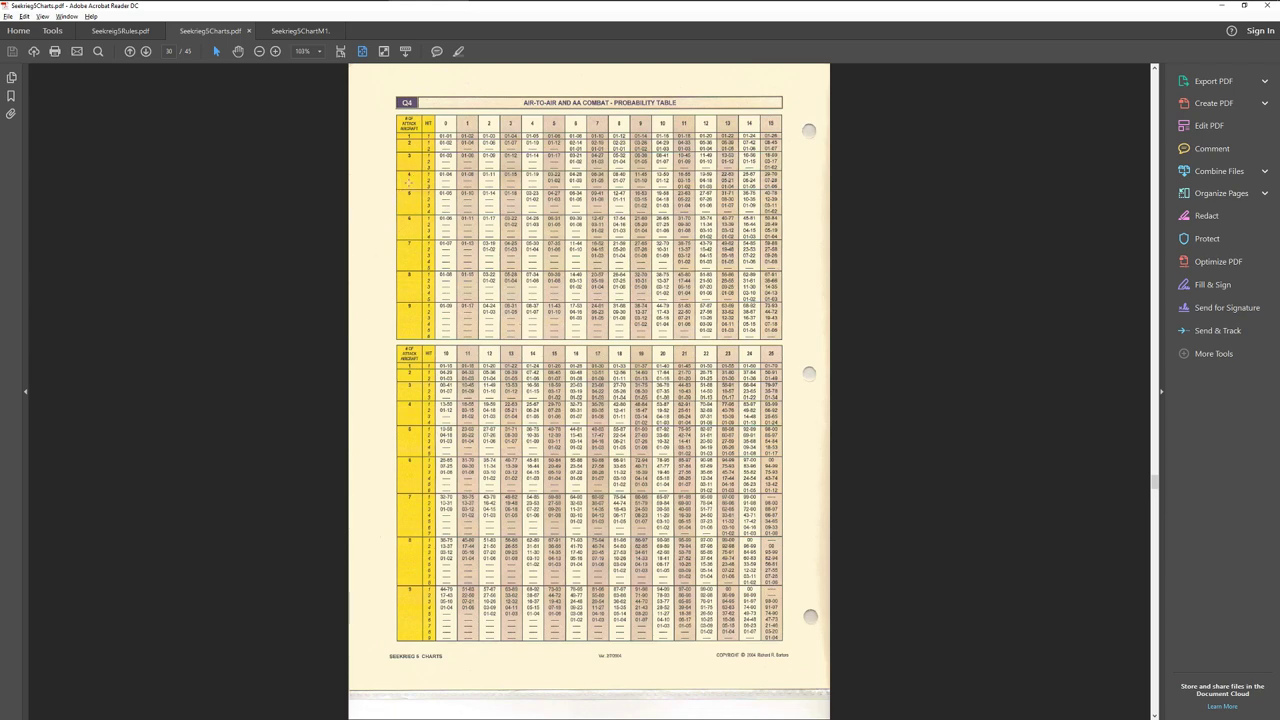
{"action": "key", "text": "alt+Tab"}
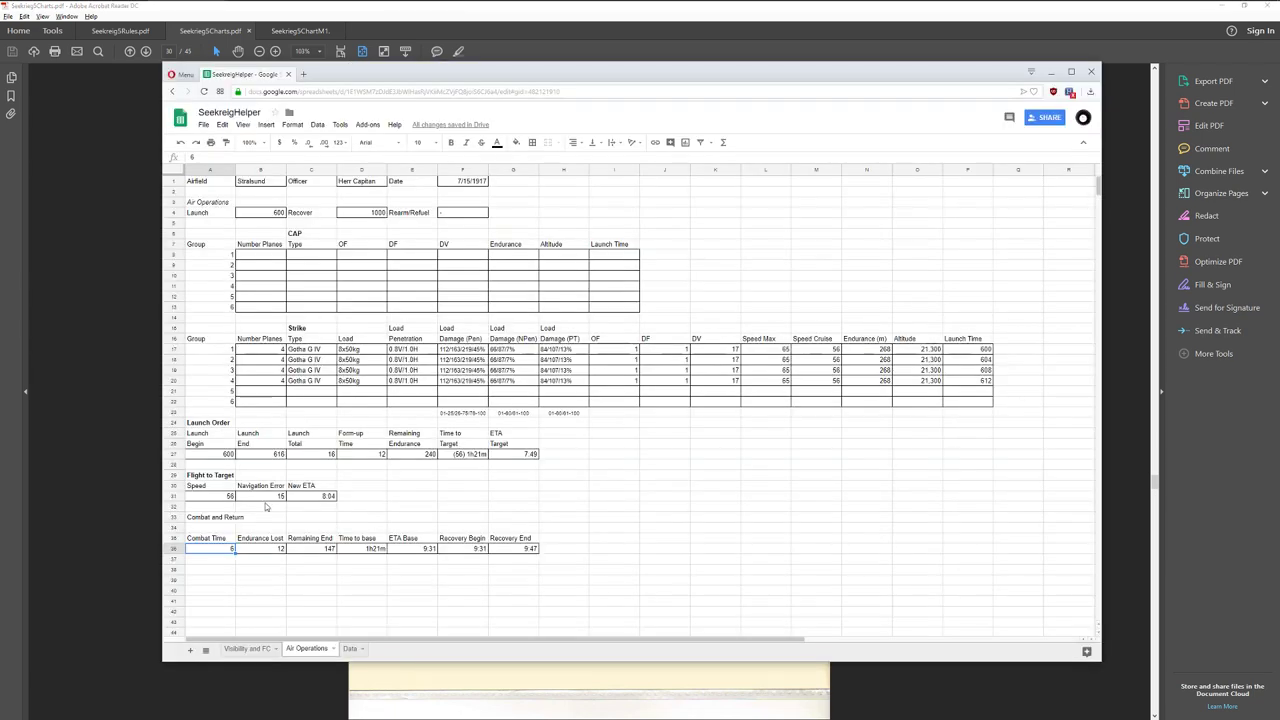
- Review the Combat and Return entries, from combat time, endurance lost and remaining endurance to time to base, base ETA and recovery times
{"action": "left_click", "coordinate": [225, 563]}
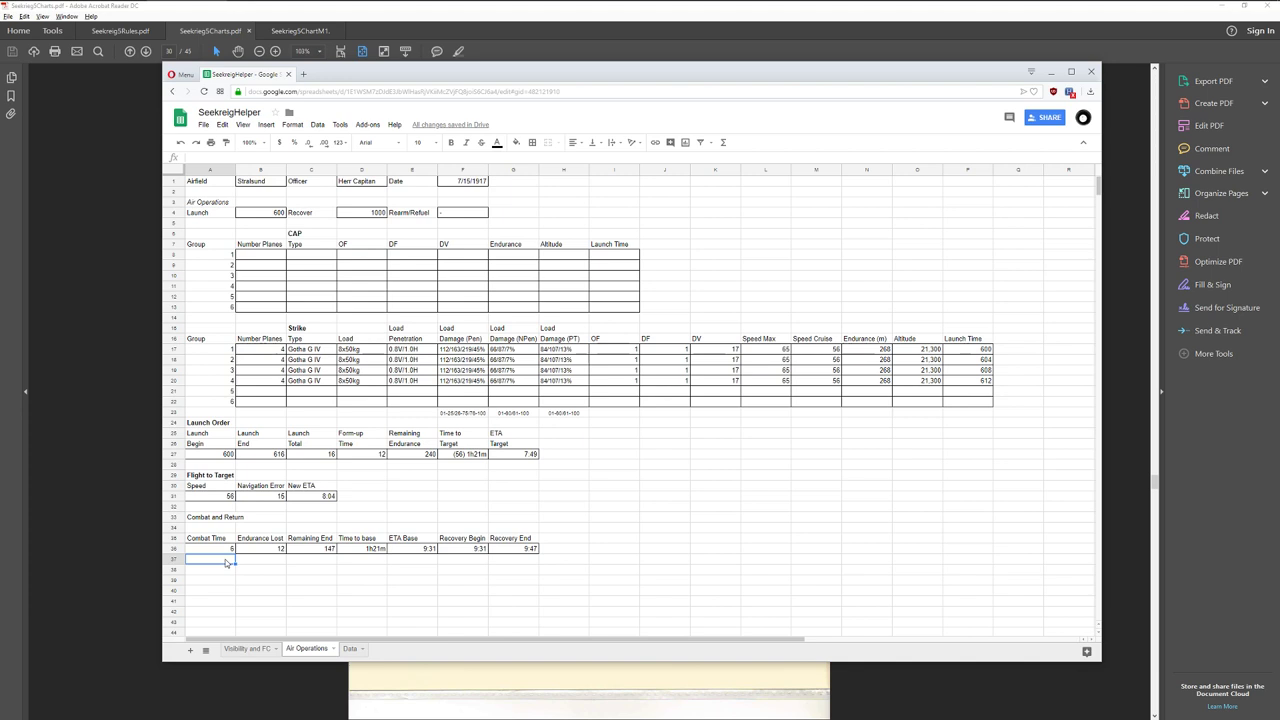
{"action": "key", "text": "Up"}
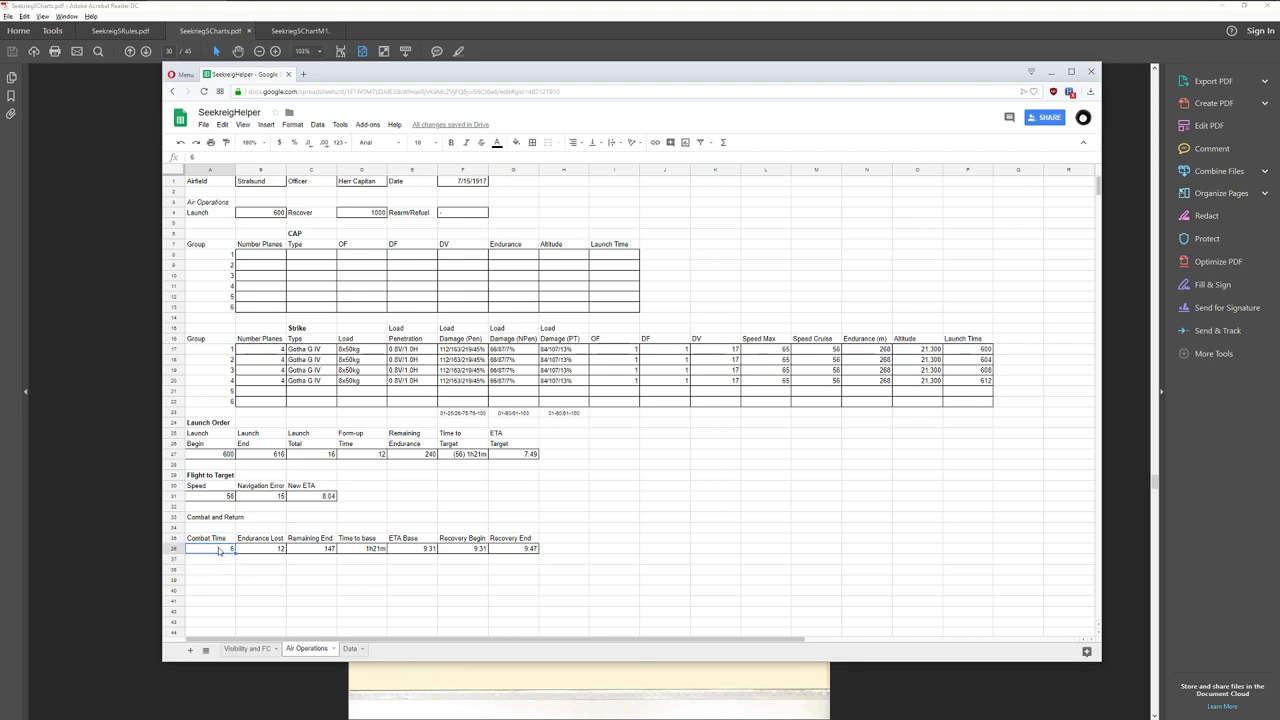
{"action": "key", "text": "Right"}
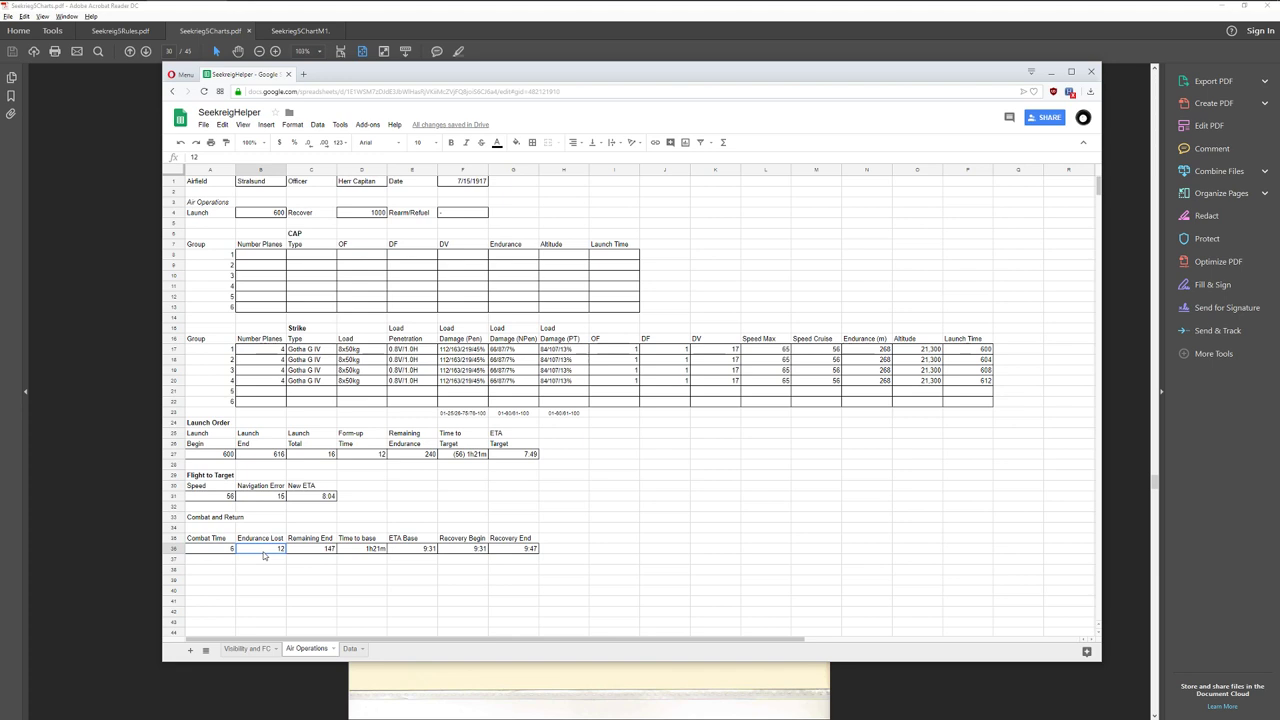
{"action": "left_click", "coordinate": [332, 553]}
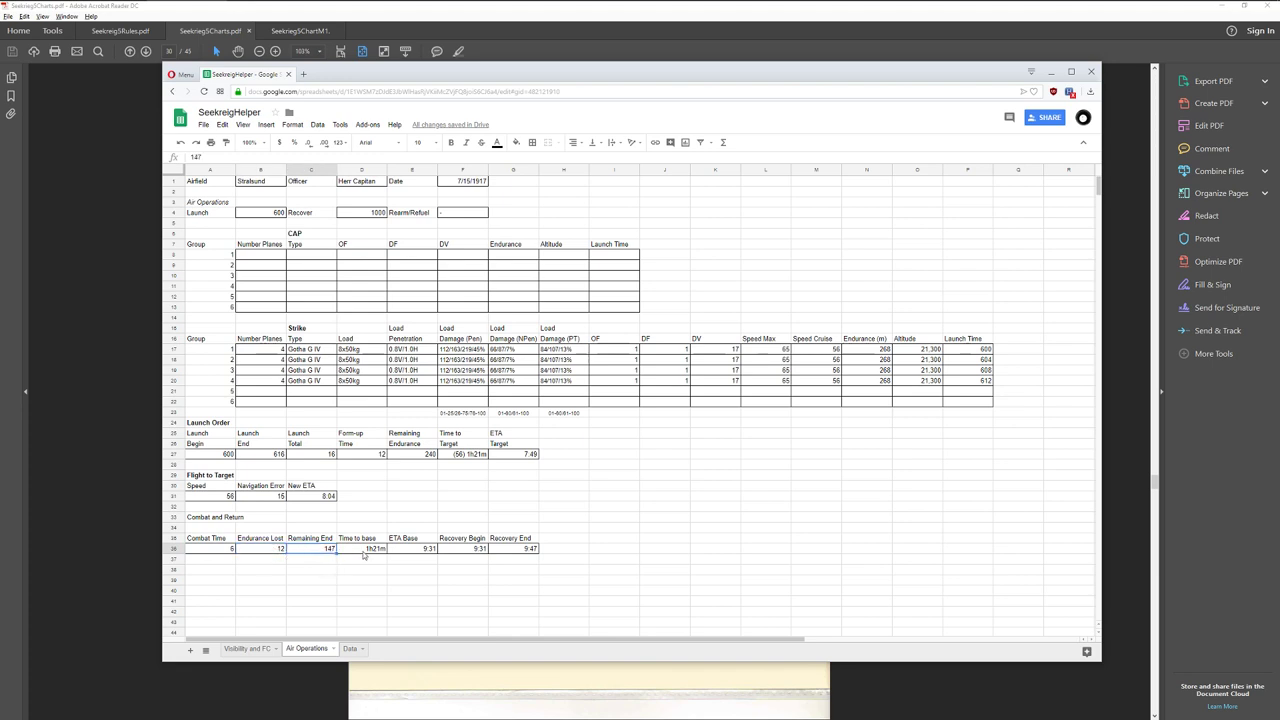
{"action": "left_click", "coordinate": [372, 551]}
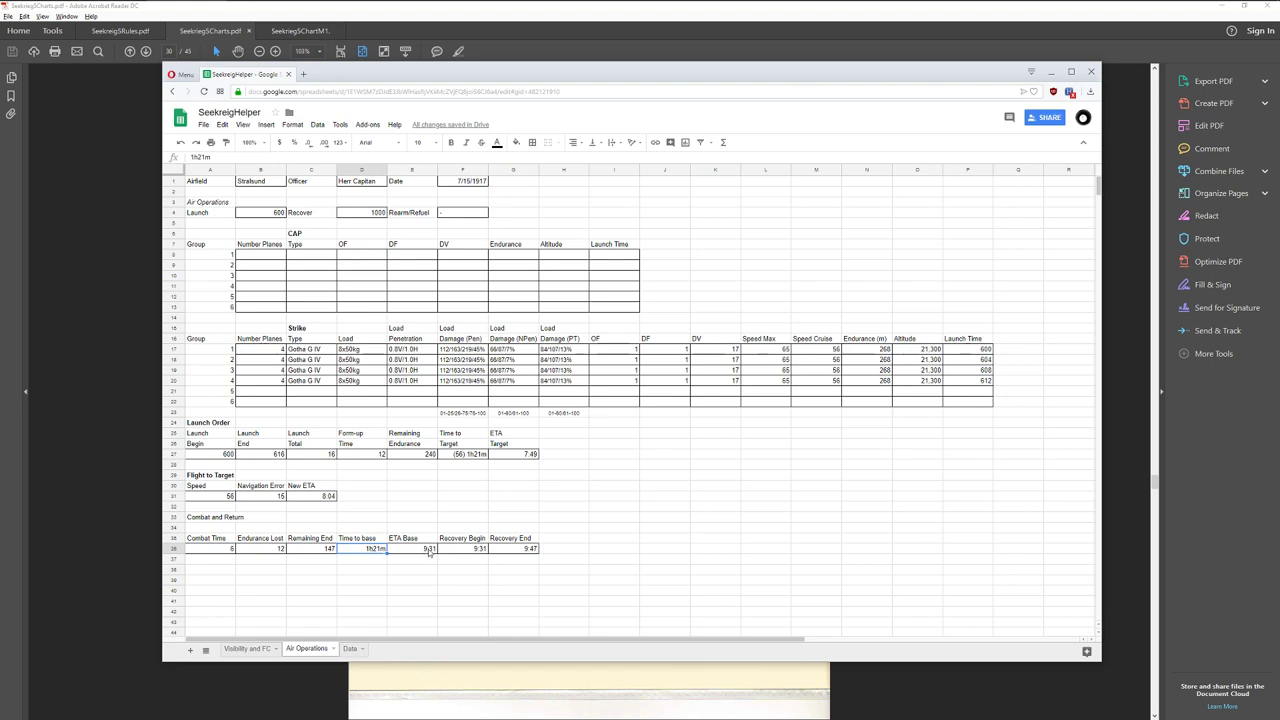
{"action": "left_click", "coordinate": [429, 551]}
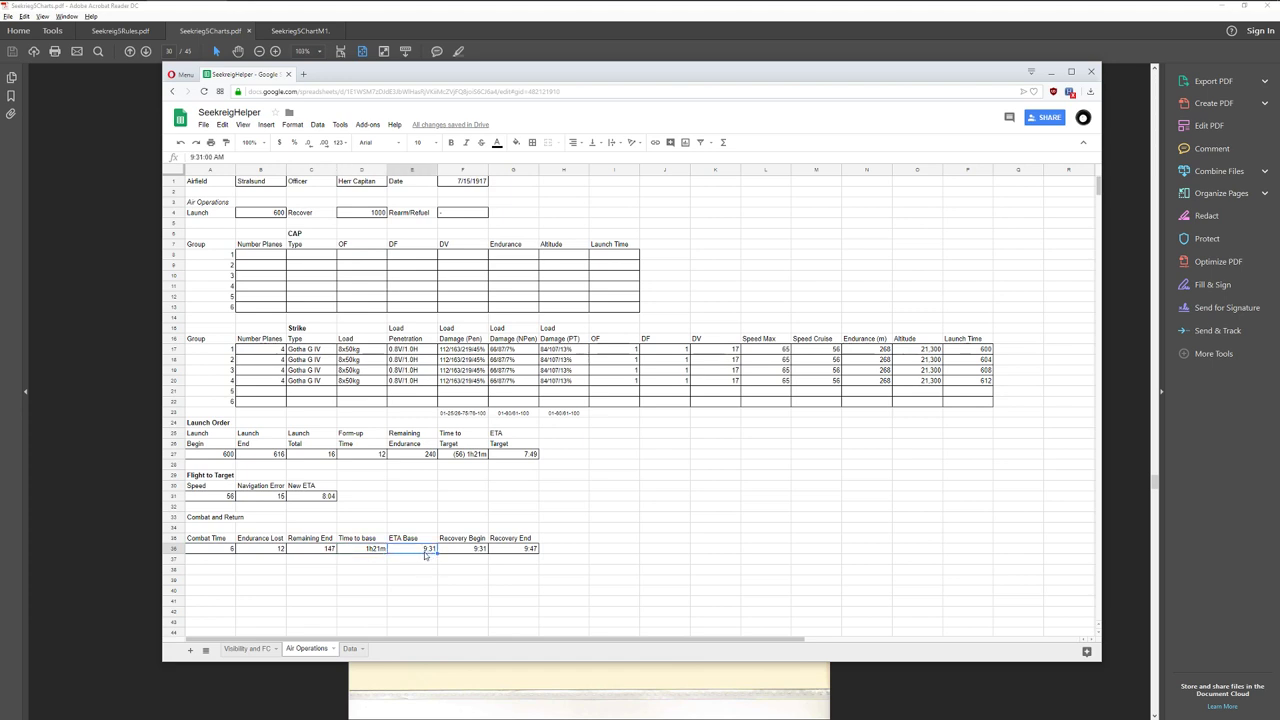
{"action": "left_click", "coordinate": [476, 553]}
{"action": "left_click", "coordinate": [519, 556]}
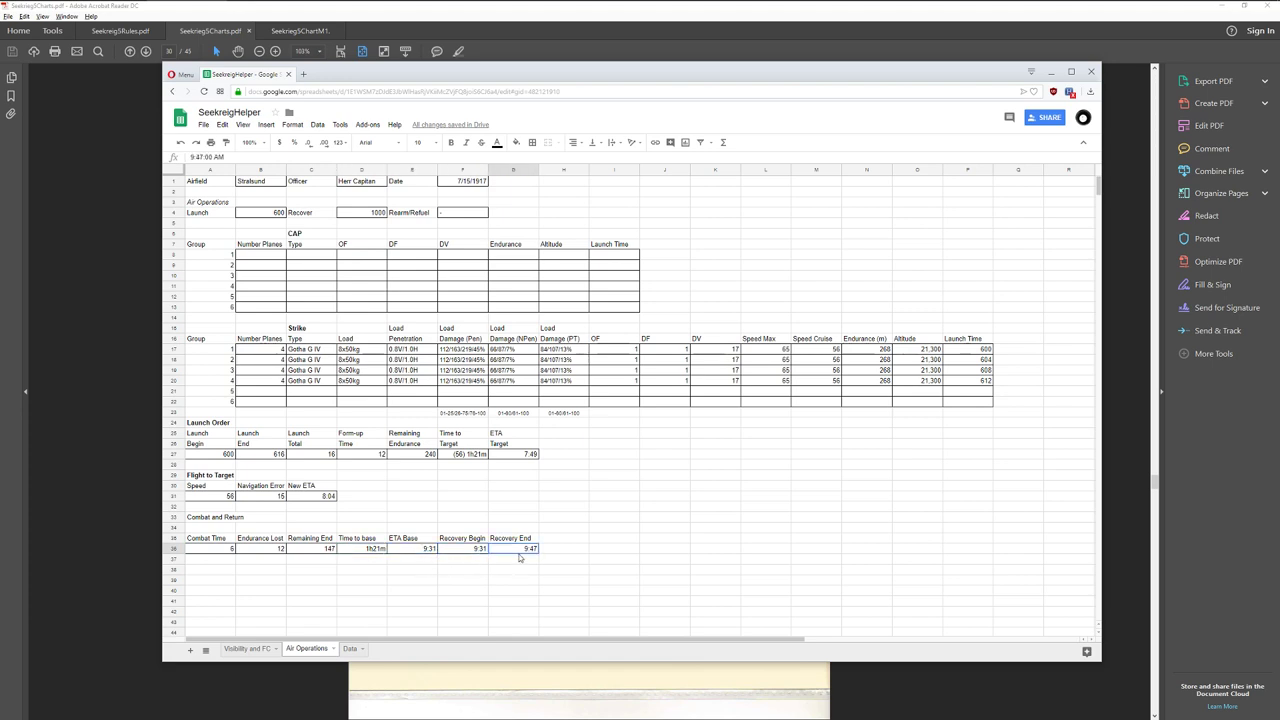
- Check the P1 Carrier Operations – Deck Cycles chart in the charts PDF, and return to the spreadsheet
{"action": "key", "text": "alt+Tab"}
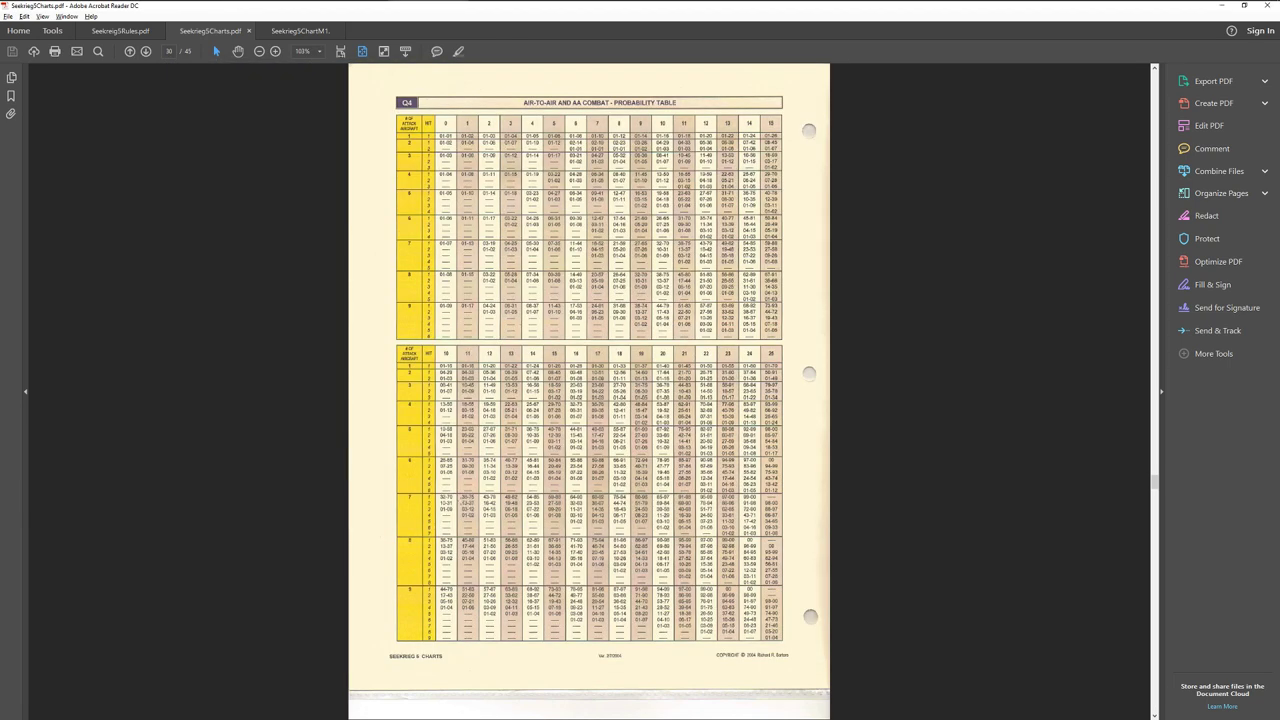
{"action": "scroll", "coordinate": [497, 341], "scroll_direction": "up", "scroll_amount": 3}
{"action": "scroll", "coordinate": [497, 341], "scroll_direction": "up", "scroll_amount": 2}
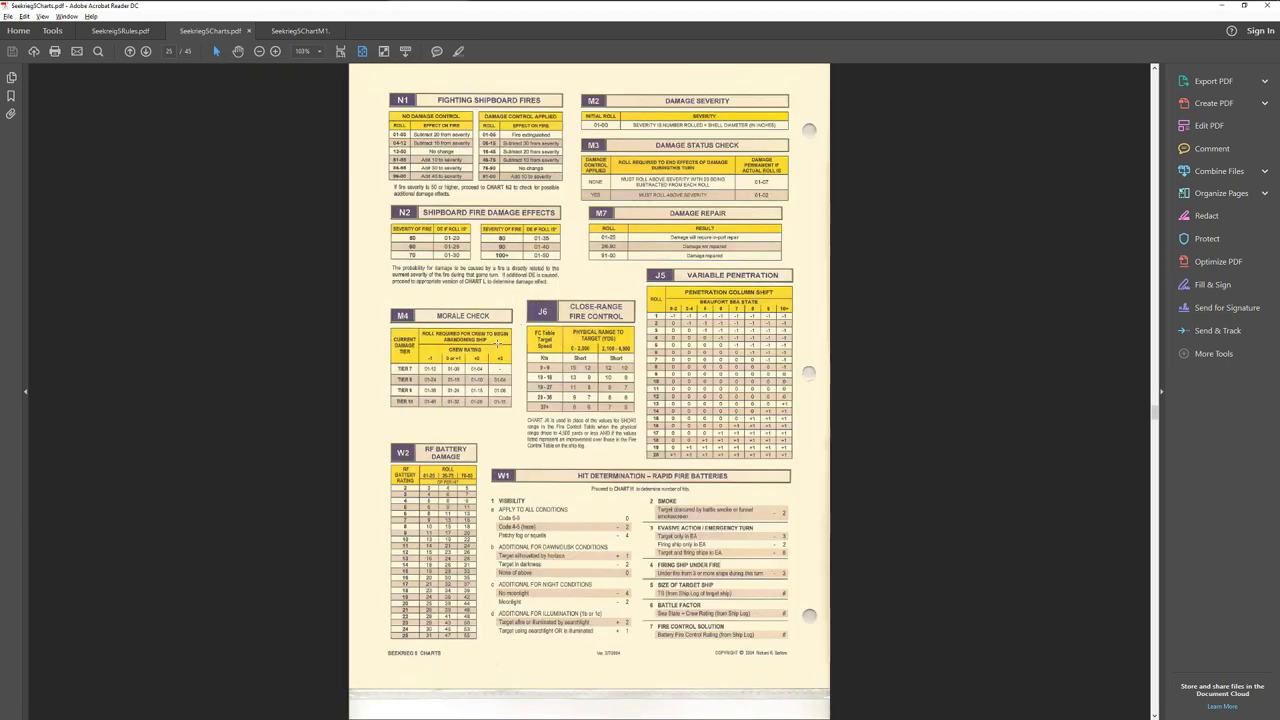
{"action": "scroll", "coordinate": [506, 334], "scroll_direction": "down", "scroll_amount": 1}
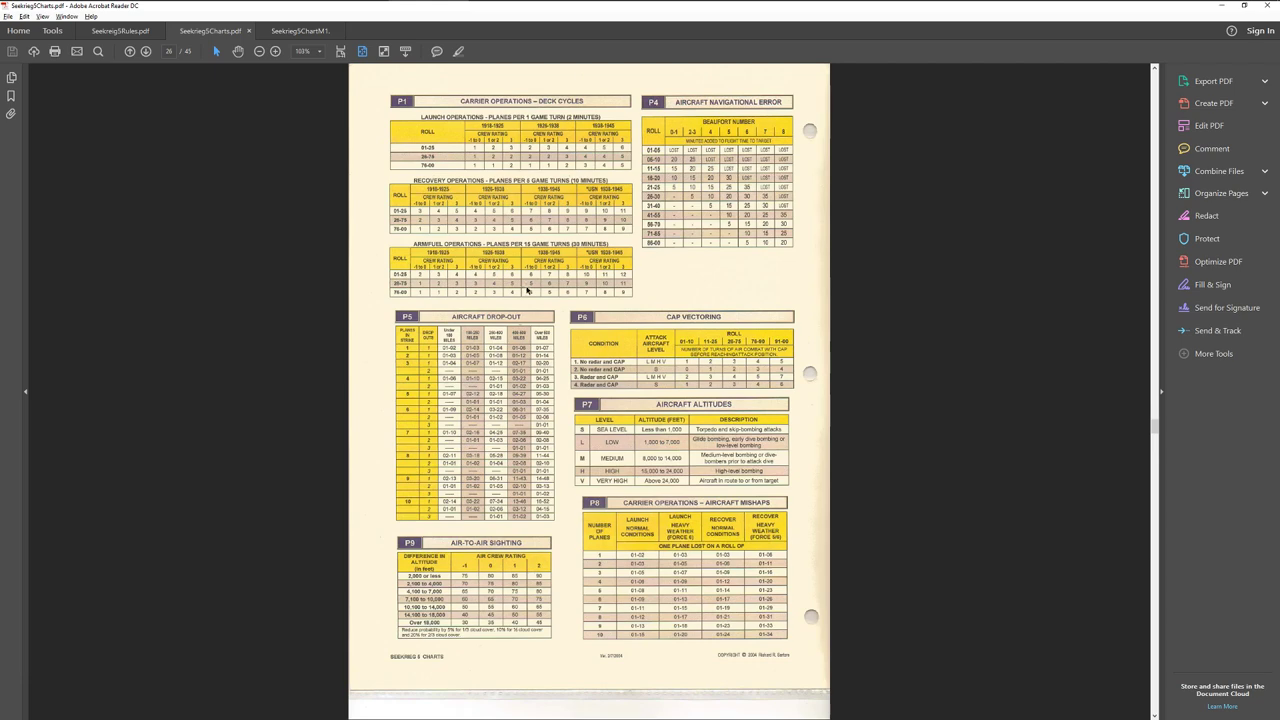
{"action": "key", "text": "alt+Tab"}
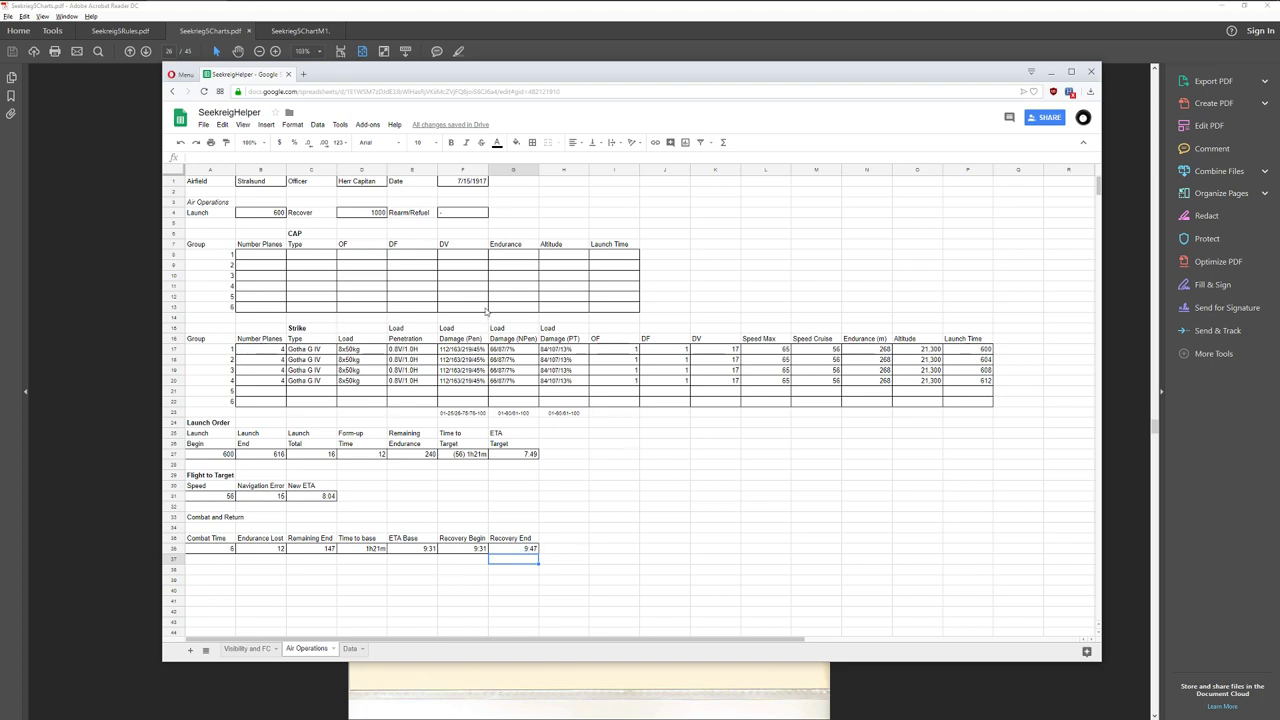
- Switch to Tabletop Simulator and view the map with the ship and aircraft counters
{"action": "key", "text": "alt+Tab"}
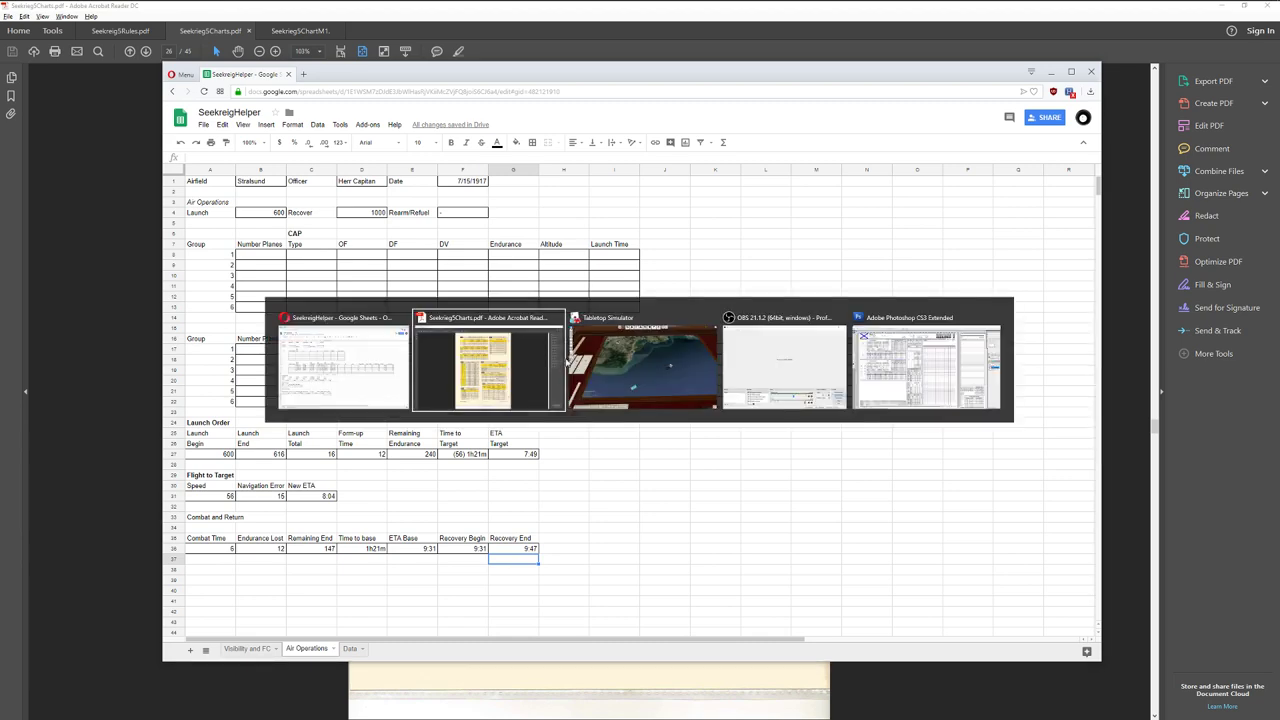
{"action": "left_click", "coordinate": [640, 365]}
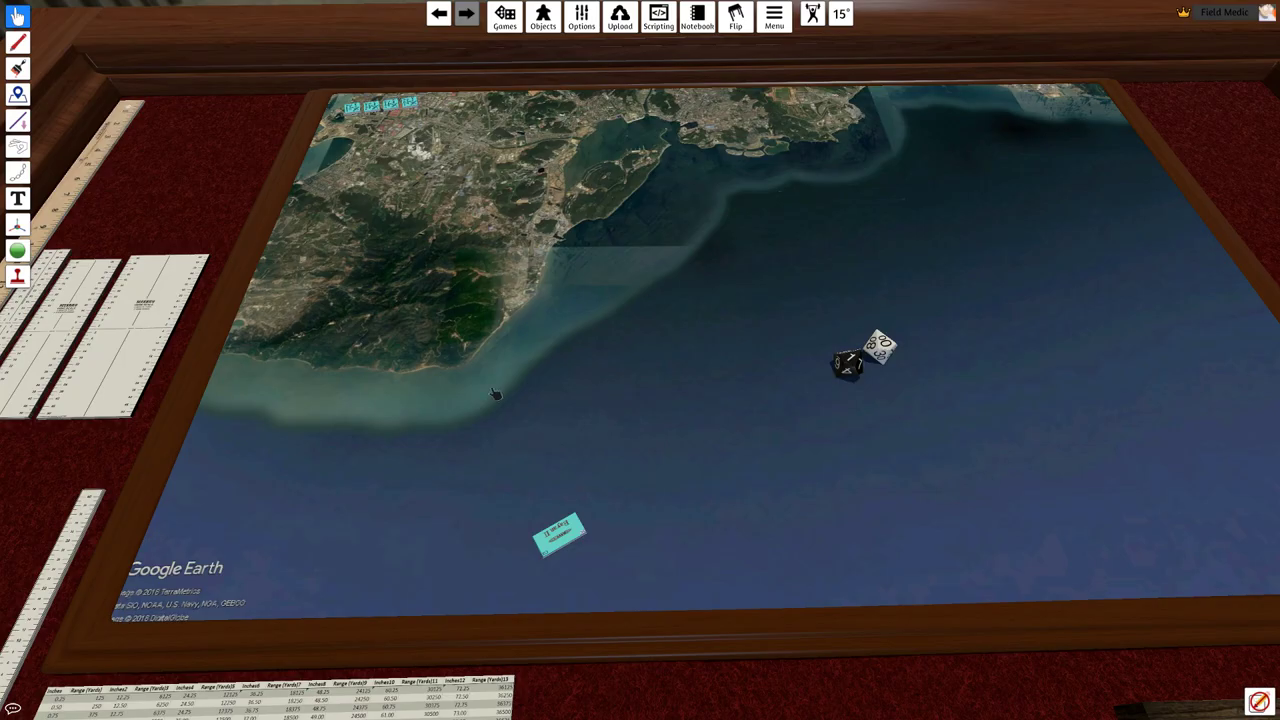
{"action": "mouse_move", "coordinate": [464, 418]}
{"action": "left_mouse_down"}
{"action": "mouse_move", "coordinate": [489, 423]}
{"action": "mouse_move", "coordinate": [460, 419]}
{"action": "left_mouse_up"}
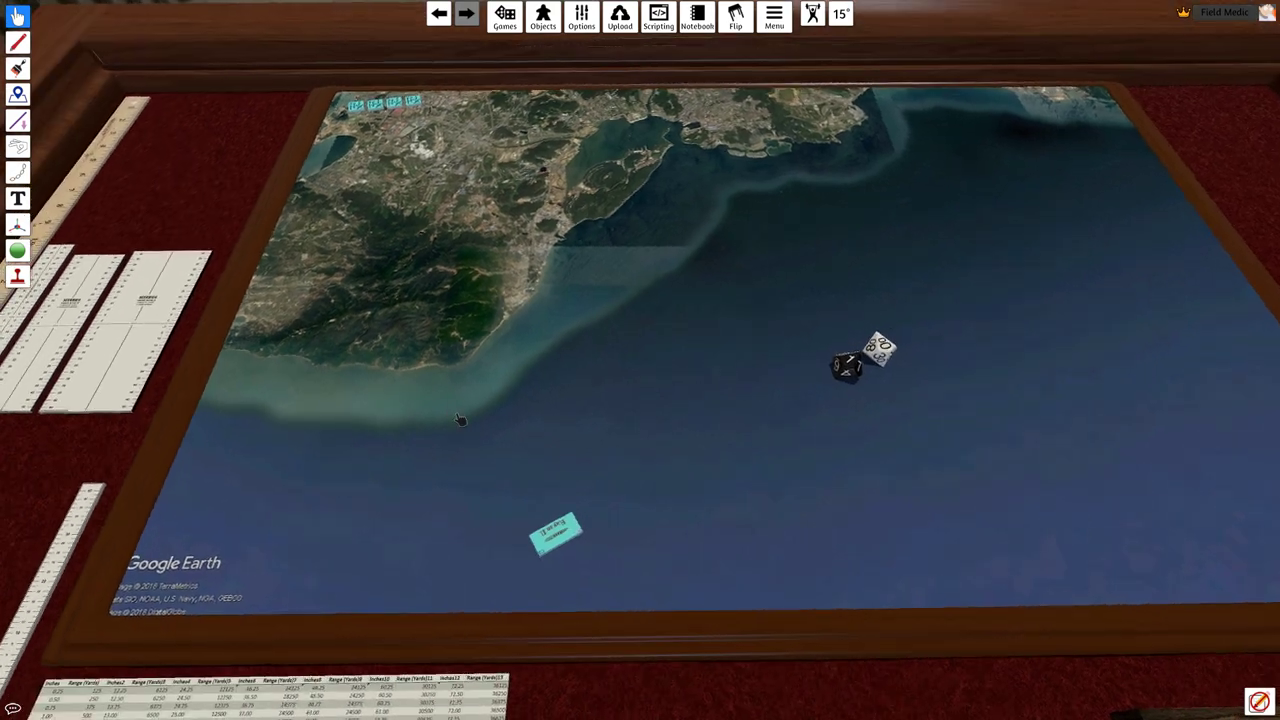
{"action": "scroll", "coordinate": [486, 531], "scroll_direction": "down", "scroll_amount": 3}
- Switch to Photoshop and bring the second page of the Bayan (ii) ship log sheet to the front
{"action": "key", "text": "alt+Tab"}
{"action": "key", "text": "alt+Tab"}
{"action": "key", "text": "alt+Tab"}
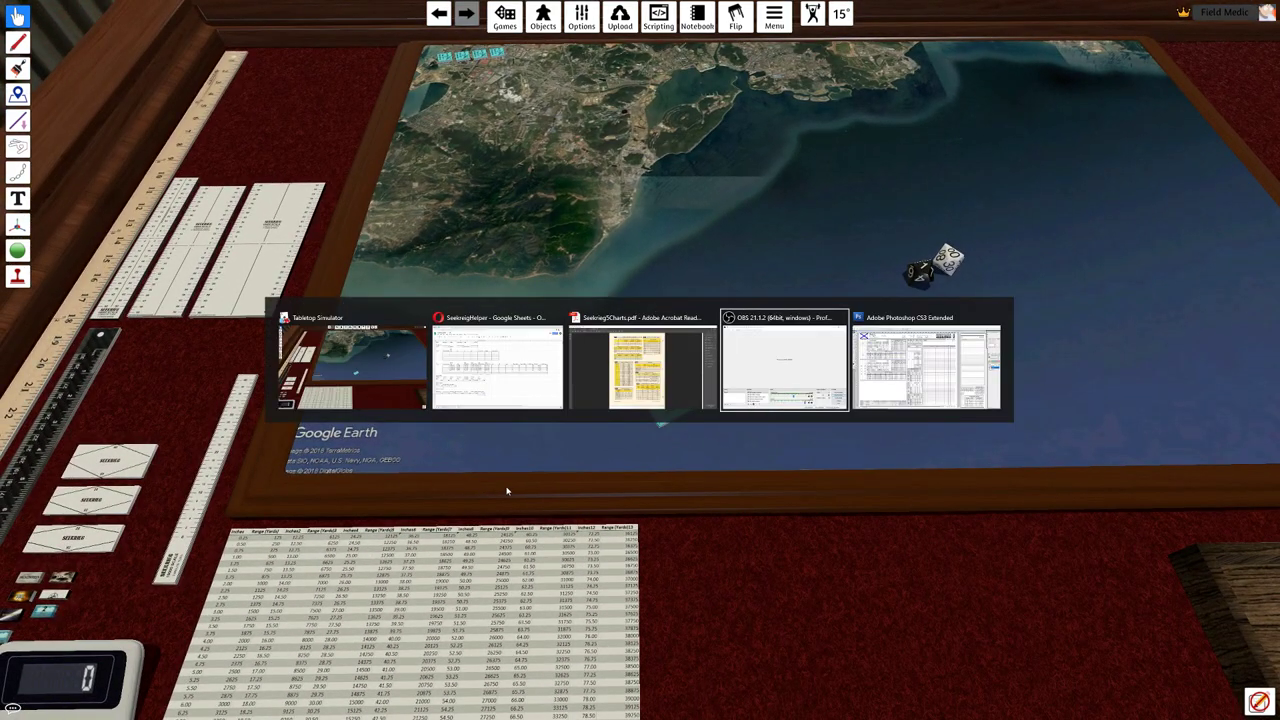
{"action": "key", "text": "alt+Tab"}
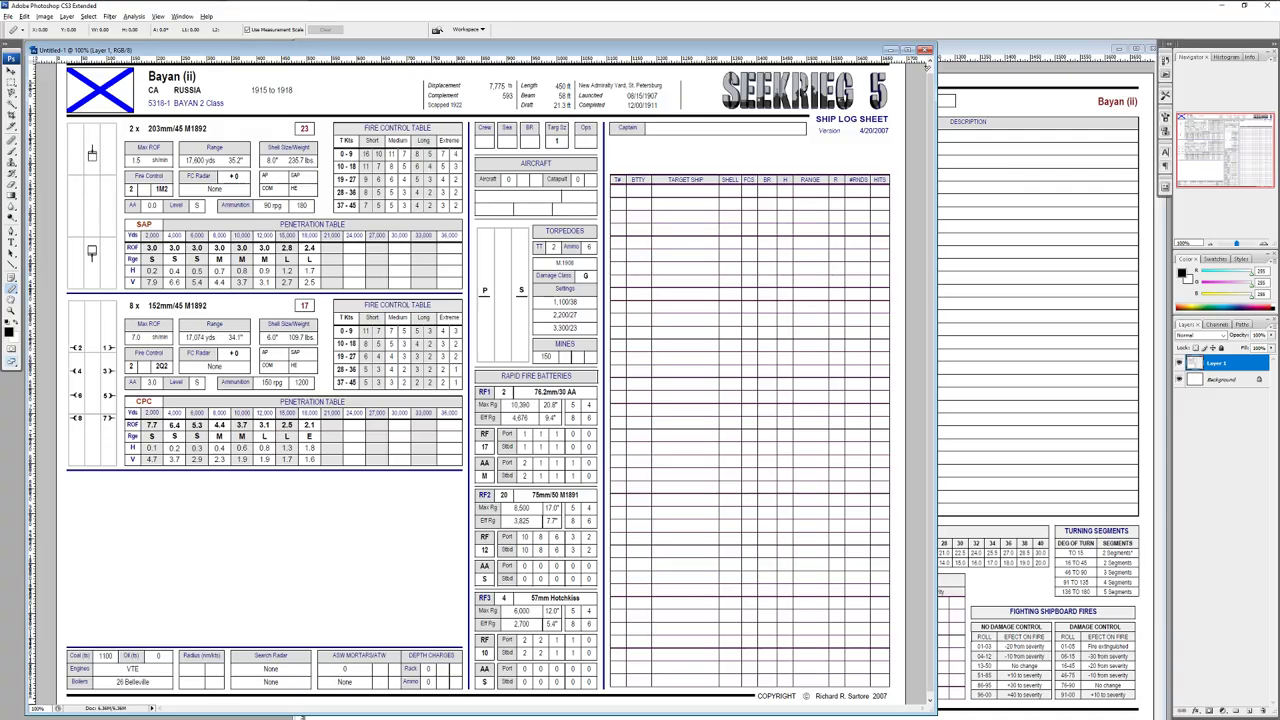
{"action": "left_click", "coordinate": [960, 55]}
{"action": "left_click", "coordinate": [268, 57]}
{"action": "left_click", "coordinate": [988, 50]}
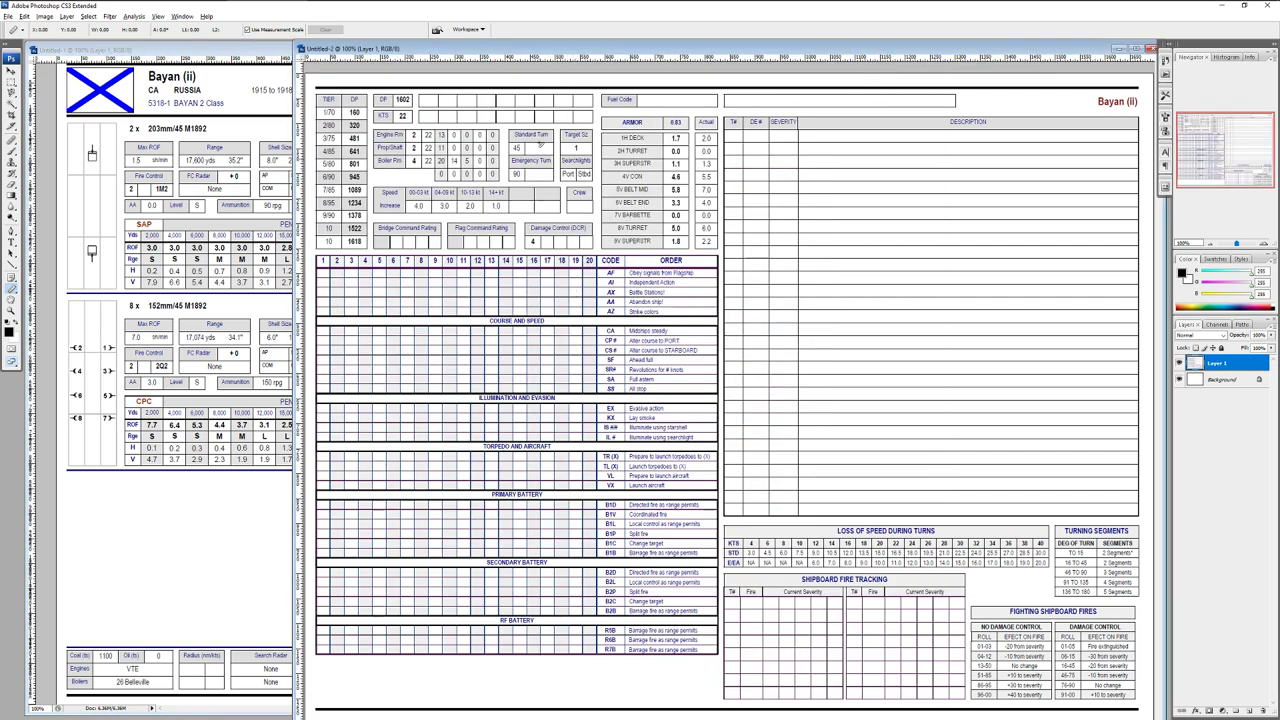
- Add a new layer to the log sheet's second page and brush order marks in the turn 1 column
{"action": "key", "text": "b"}
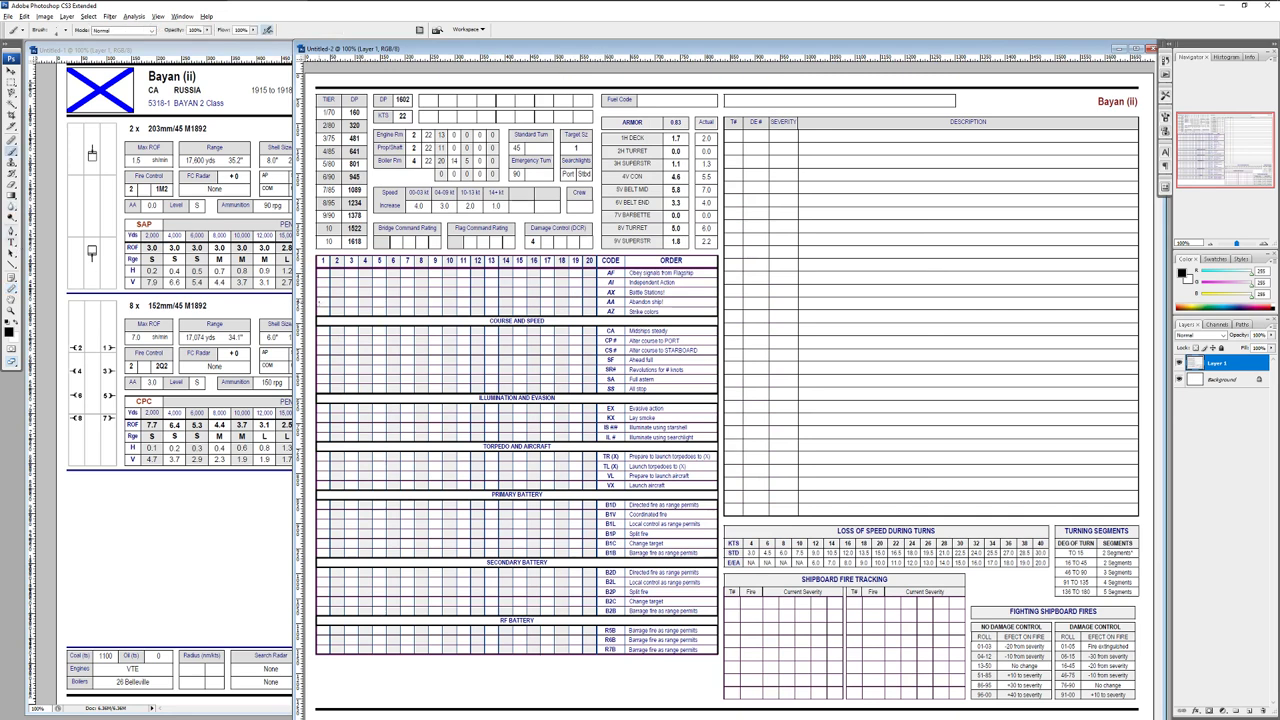
{"action": "left_click", "coordinate": [1249, 710]}
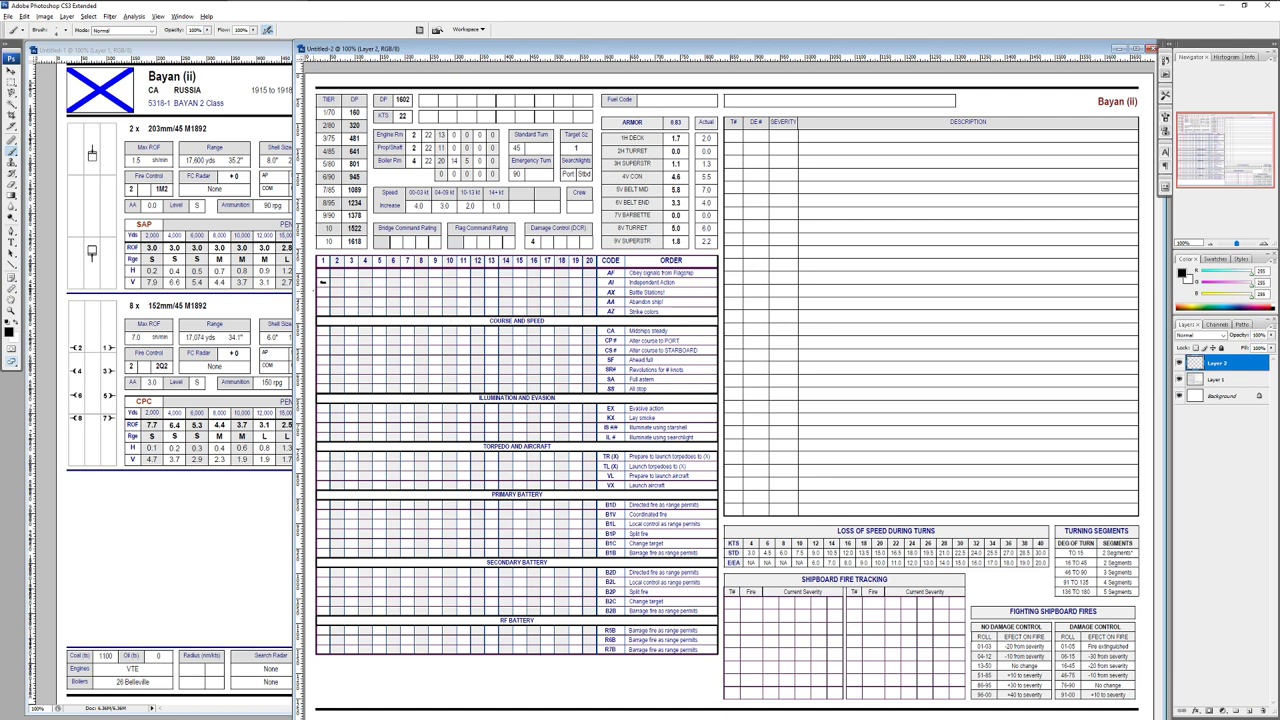
{"action": "left_click_drag", "start_coordinate": [320, 330], "coordinate": [326, 330]}
- Switch to Tabletop Simulator, bring the narrow ruler to the CA Bayan II counter, and put it back beside the map
{"action": "key", "text": "alt+Tab"}
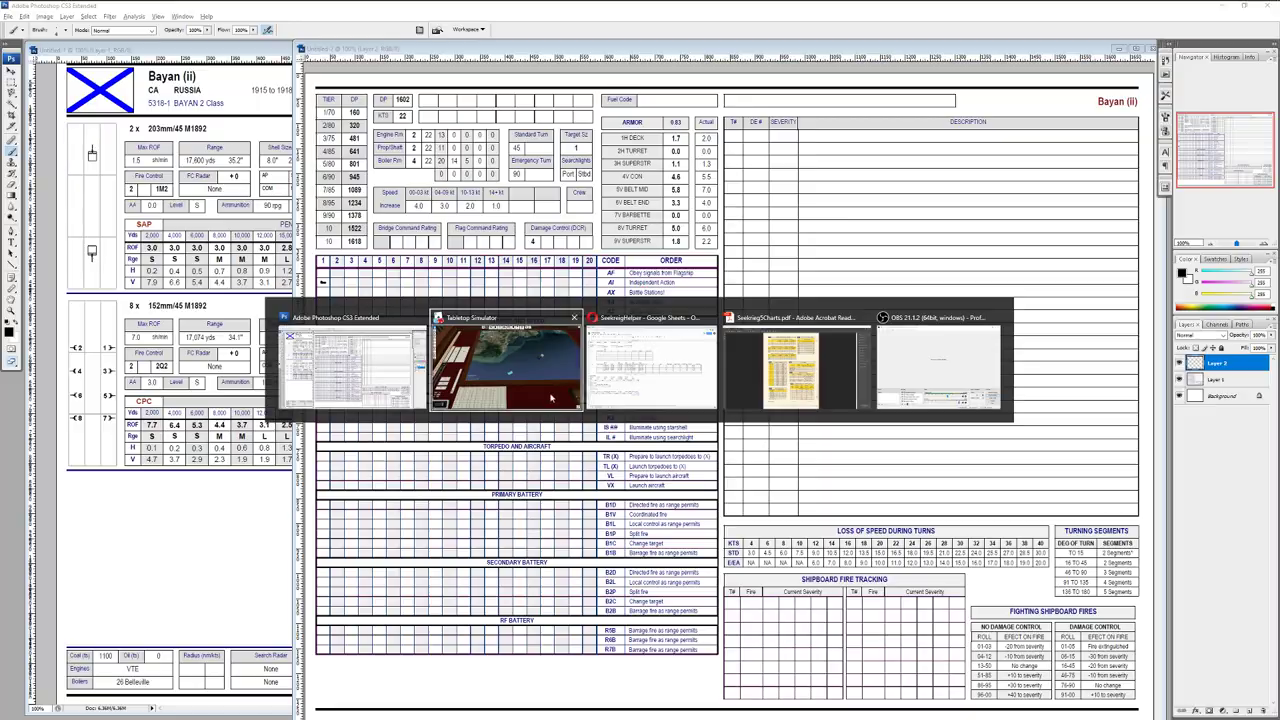
{"action": "key", "text": "Tab"}
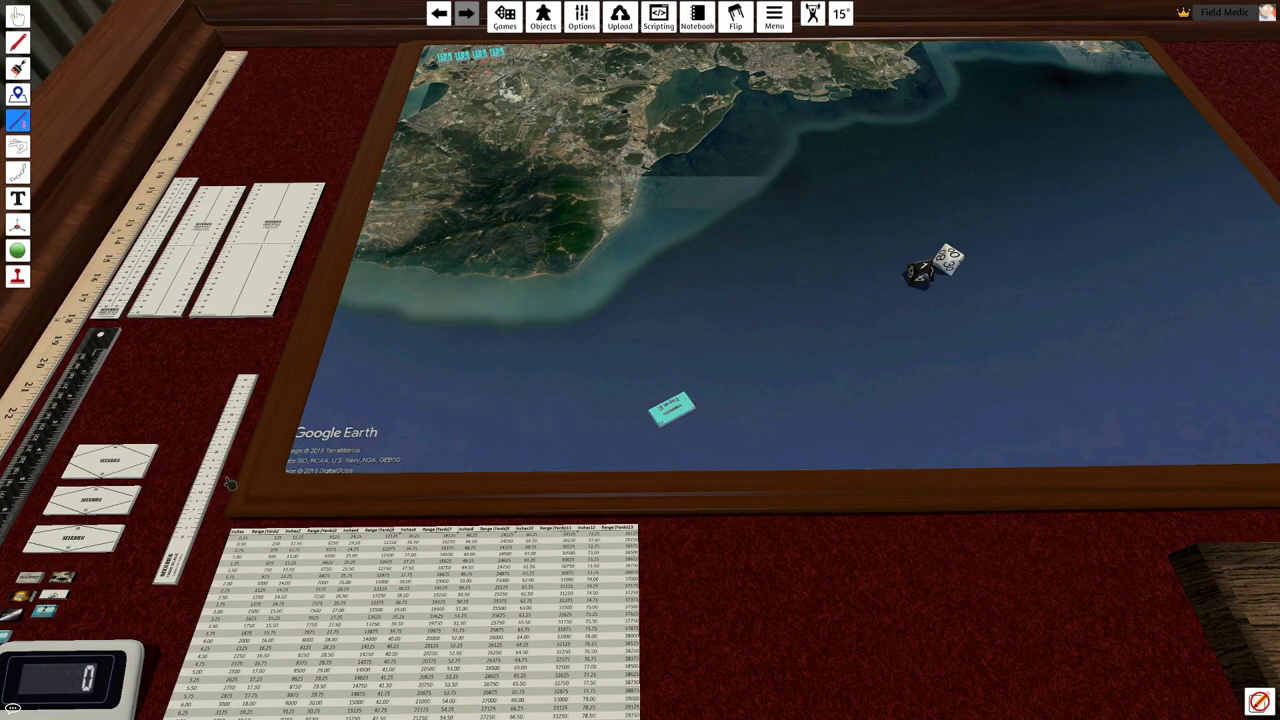
{"action": "left_click_drag", "start_coordinate": [205, 482], "coordinate": [741, 371]}
{"action": "left_click_drag", "start_coordinate": [670, 406], "coordinate": [729, 568]}
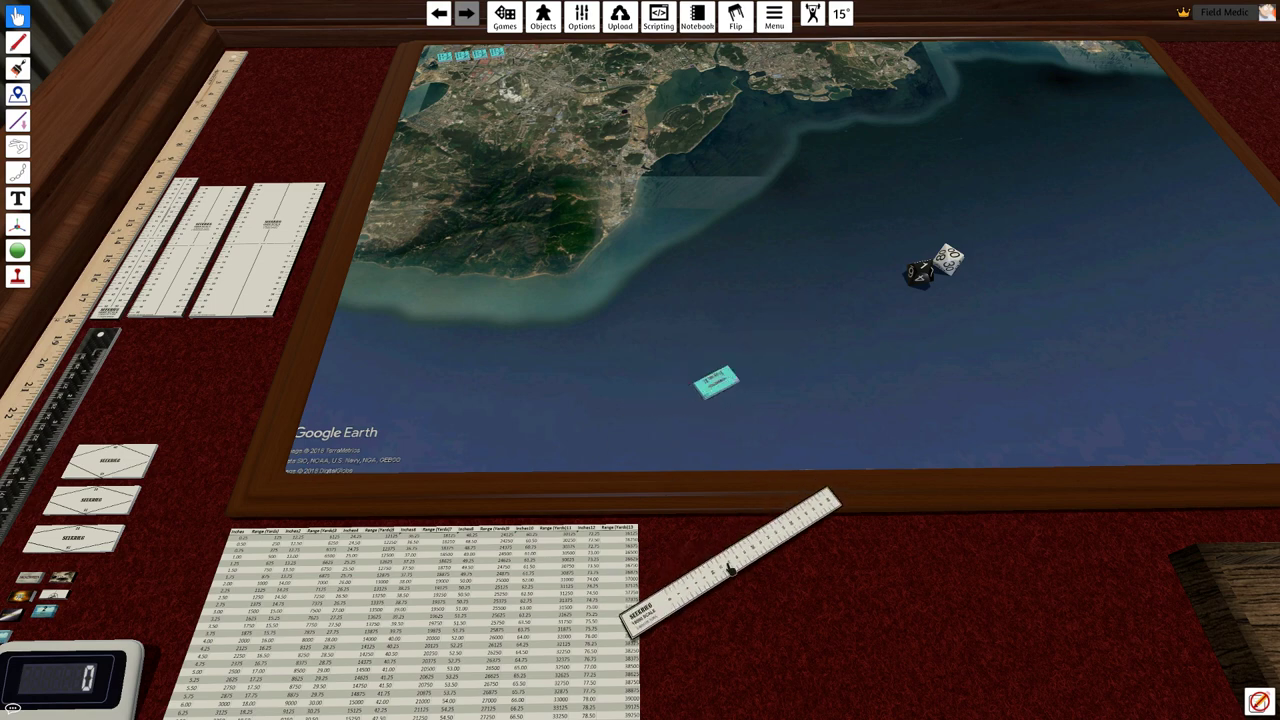
{"action": "scroll", "coordinate": [251, 434], "scroll_direction": "up", "scroll_amount": 4}
{"action": "left_click_drag", "start_coordinate": [518, 531], "coordinate": [234, 434]}
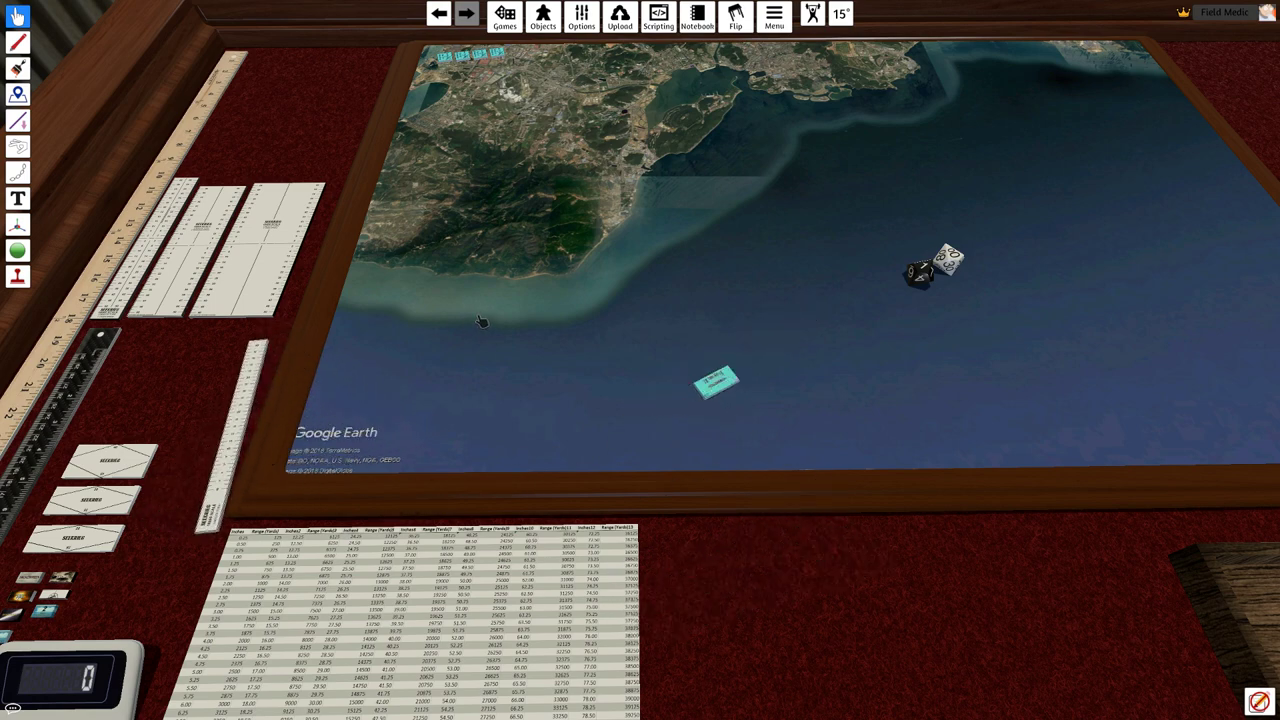
- Select the four aircraft counters at the map's inland corner and move them together over the sea near the CA Bayan II counter
{"action": "key", "text": "w"}
{"action": "key", "text": "d"}
{"action": "key", "text": "w"}
{"action": "key", "text": "d"}
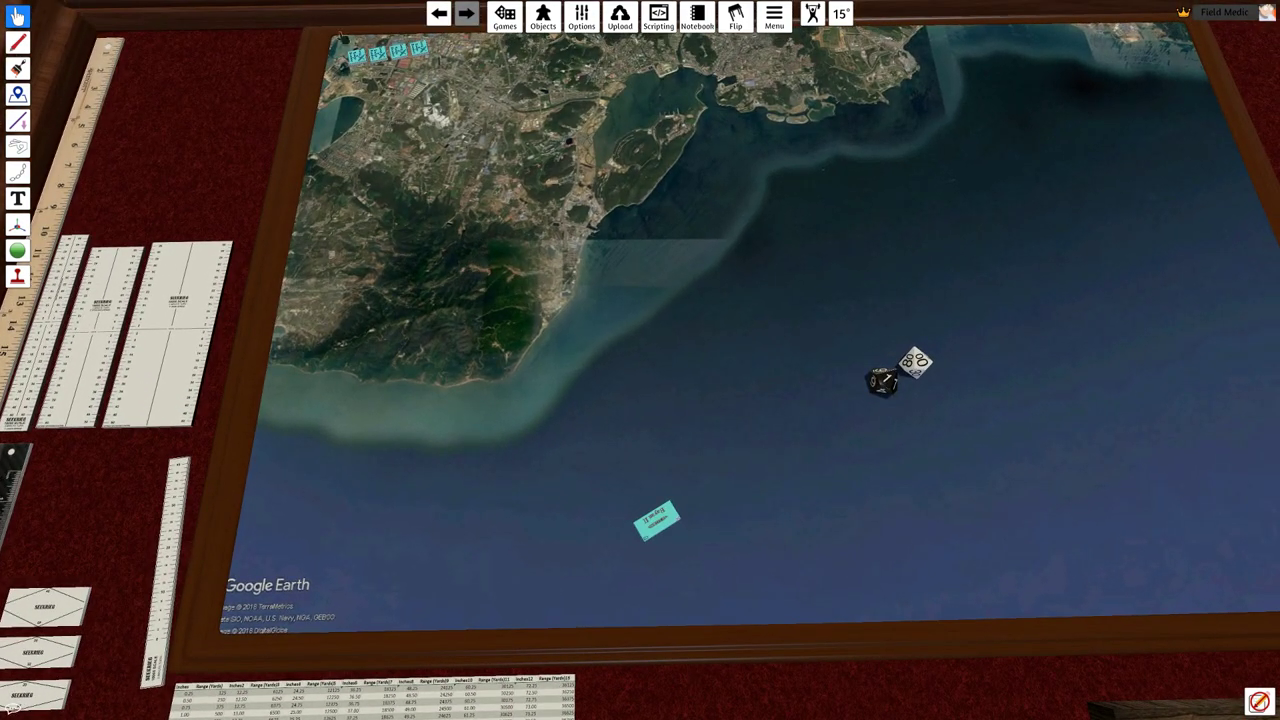
{"action": "left_click_drag", "start_coordinate": [304, 38], "coordinate": [440, 72]}
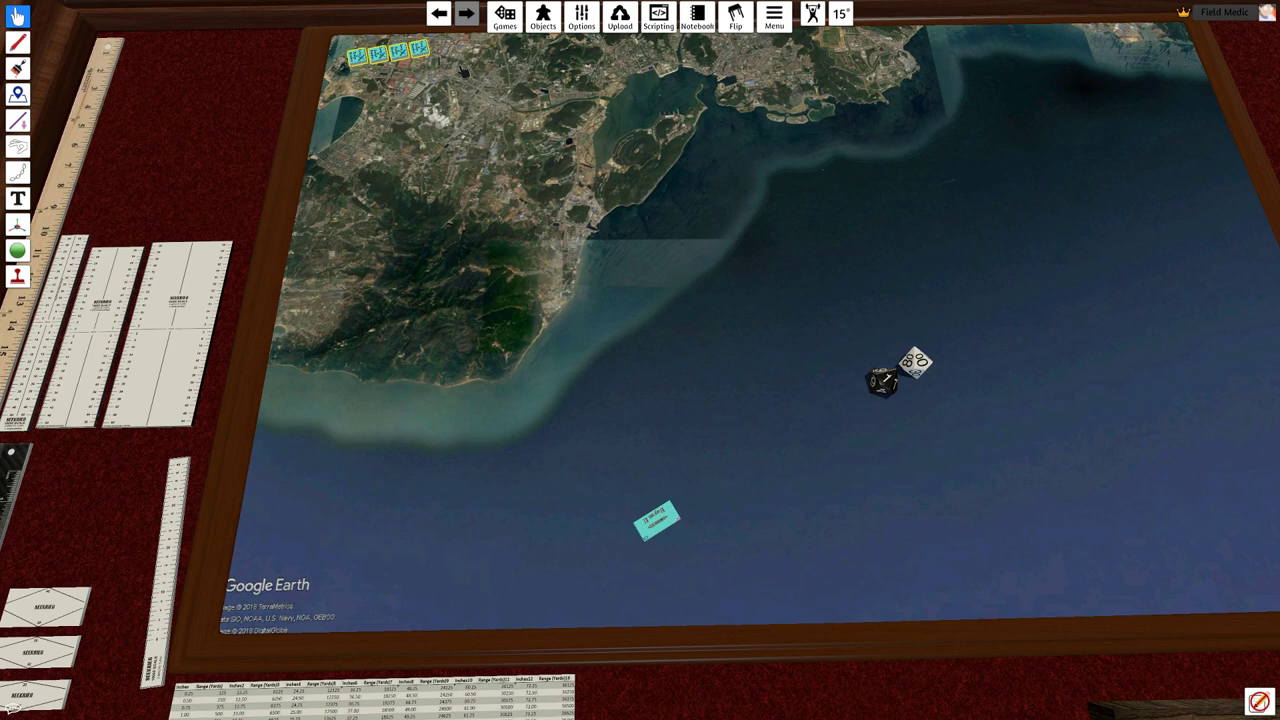
{"action": "left_click_drag", "start_coordinate": [398, 52], "coordinate": [629, 453]}
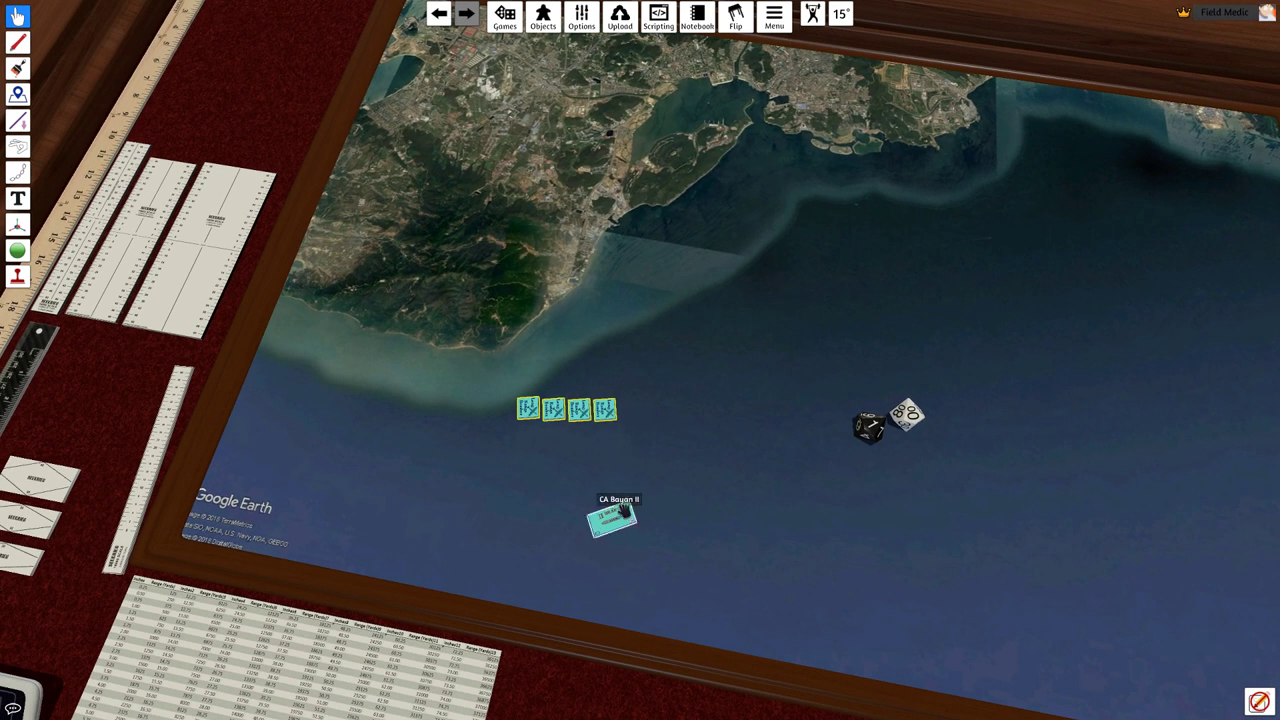
{"action": "key", "text": "ctrl+v"}
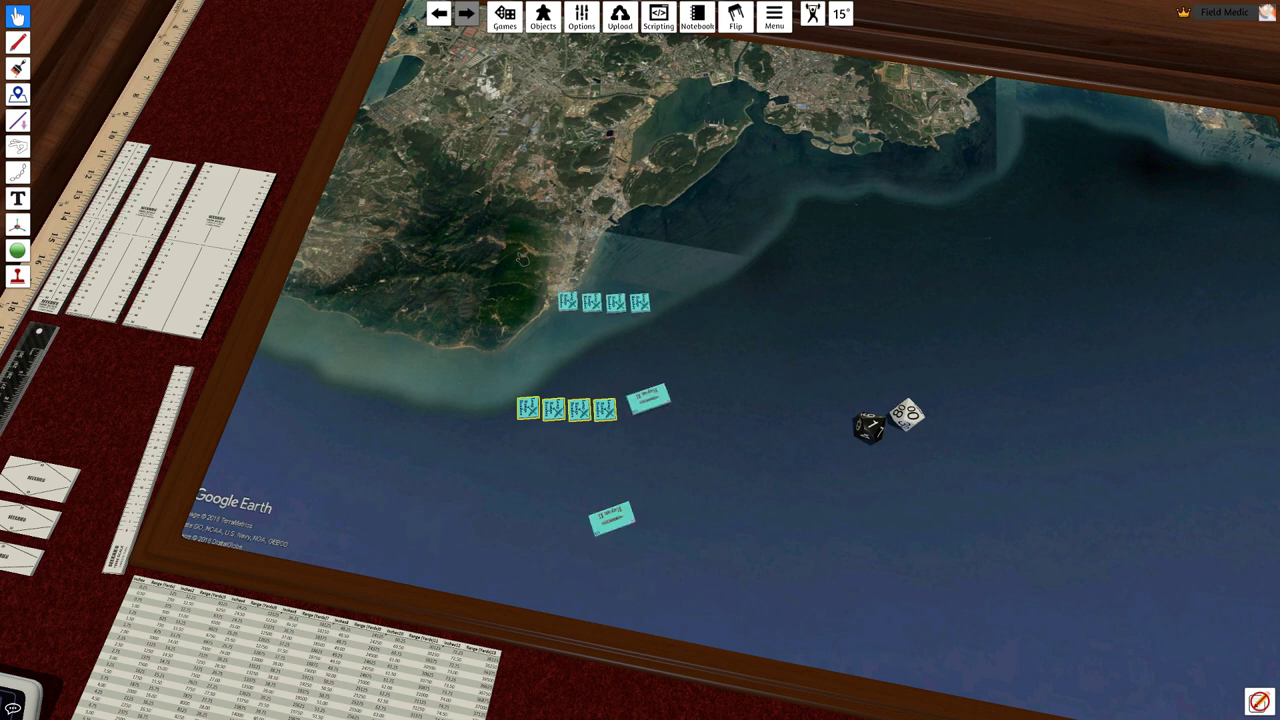
{"action": "left_click_drag", "start_coordinate": [522, 258], "coordinate": [716, 344]}
{"action": "key", "text": "Delete"}
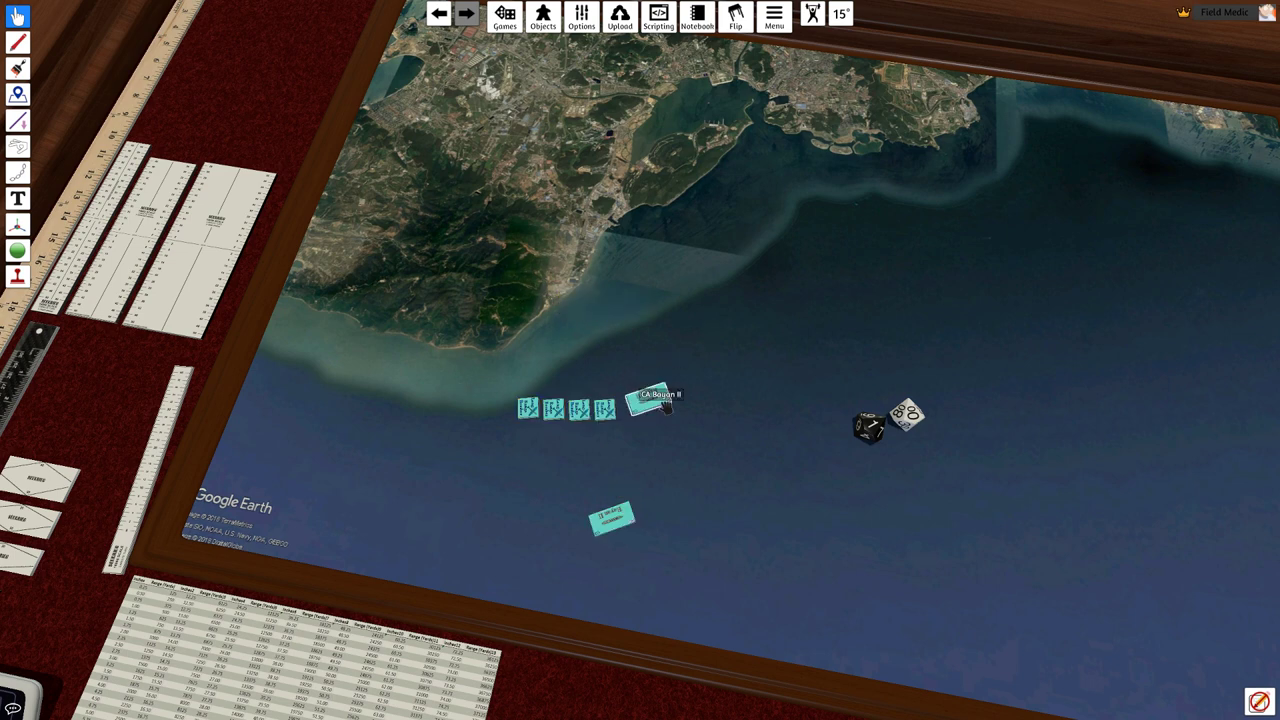
{"action": "key", "text": "Delete"}
{"action": "left_click_drag", "start_coordinate": [677, 447], "coordinate": [688, 441]}
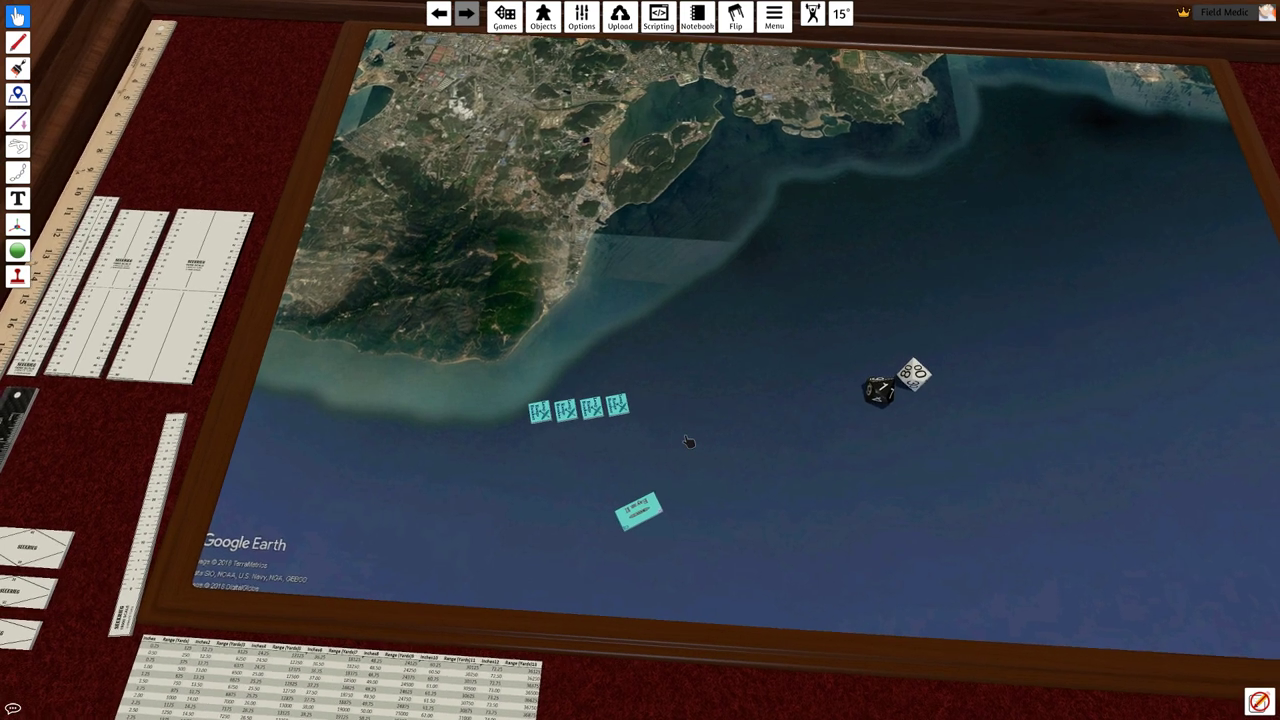